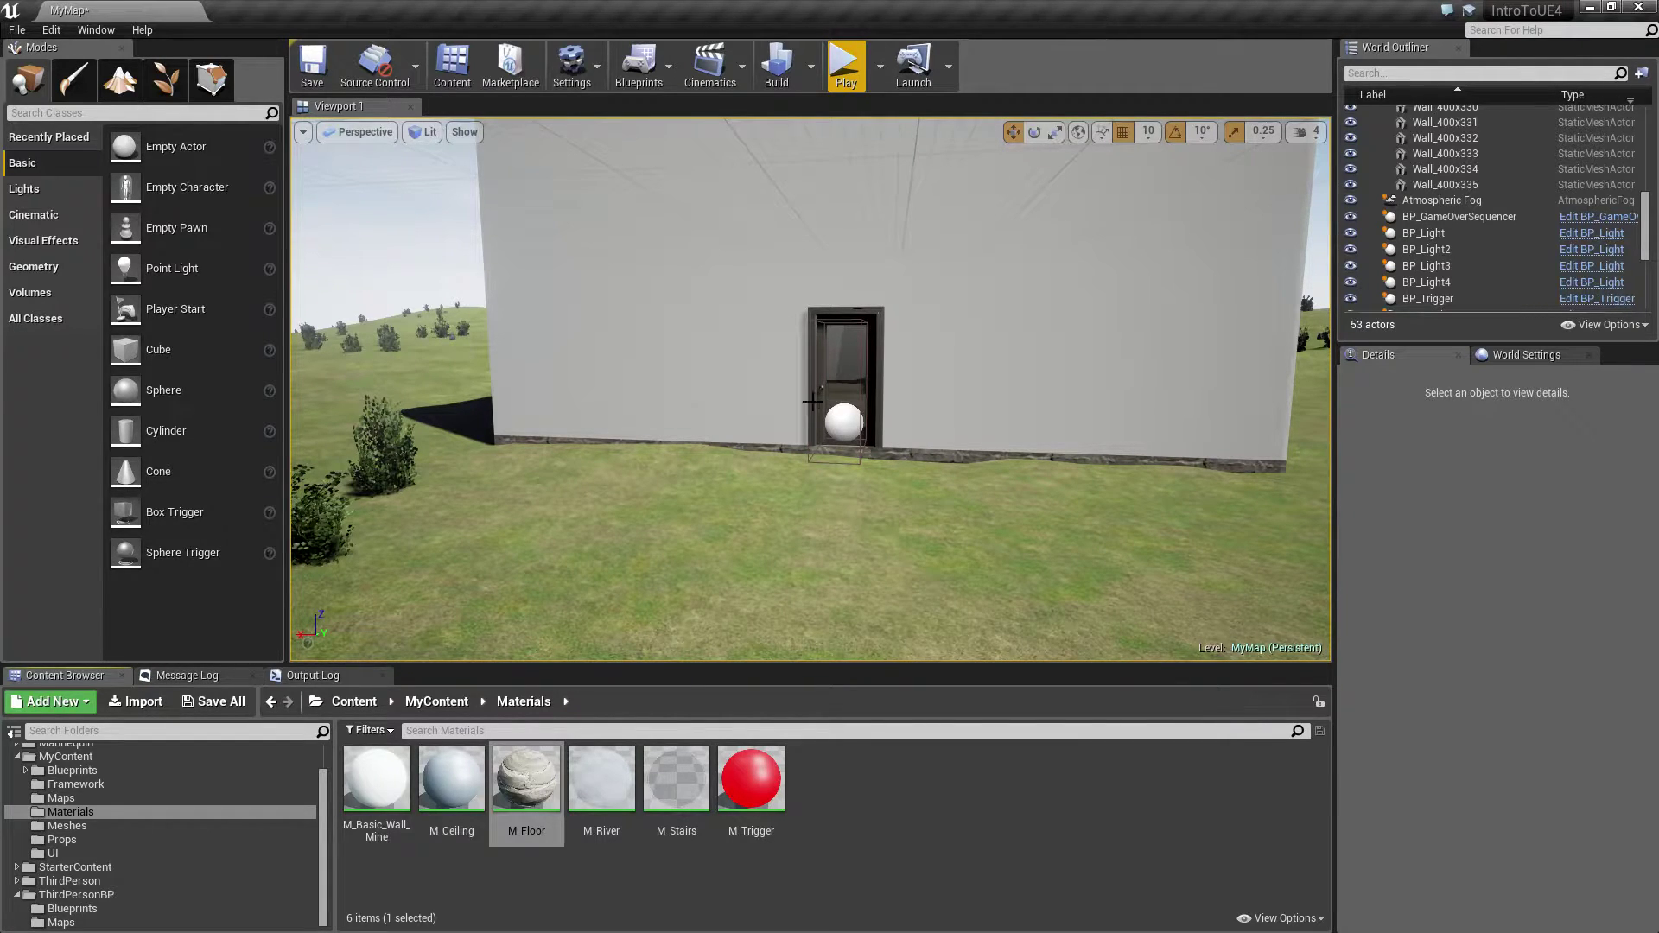
# Open the BP_GameOverSequencer blueprint from the Props folder inside MyContent's Blueprints folder
pyautogui.moveTo(823, 499)
pyautogui.mouseDown(button='right')
pyautogui.moveTo(778, 463)
pyautogui.moveTo(814, 455)
pyautogui.moveTo(821, 496)
pyautogui.mouseUp(button='right')
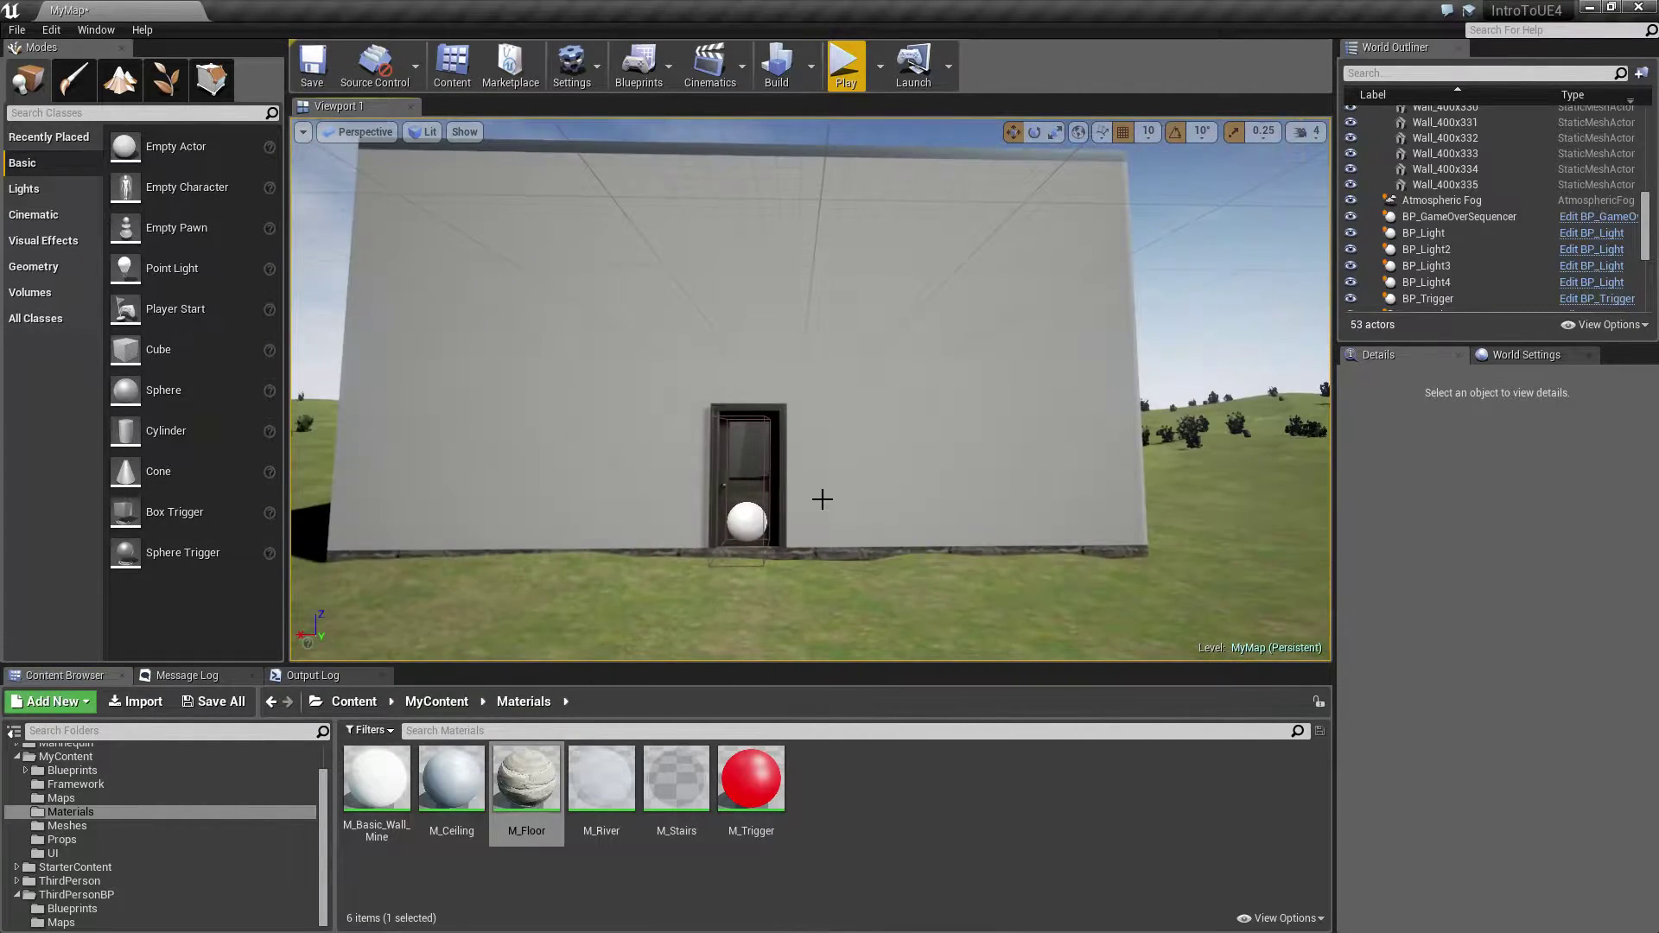
pyautogui.scroll(2, 143, 869)
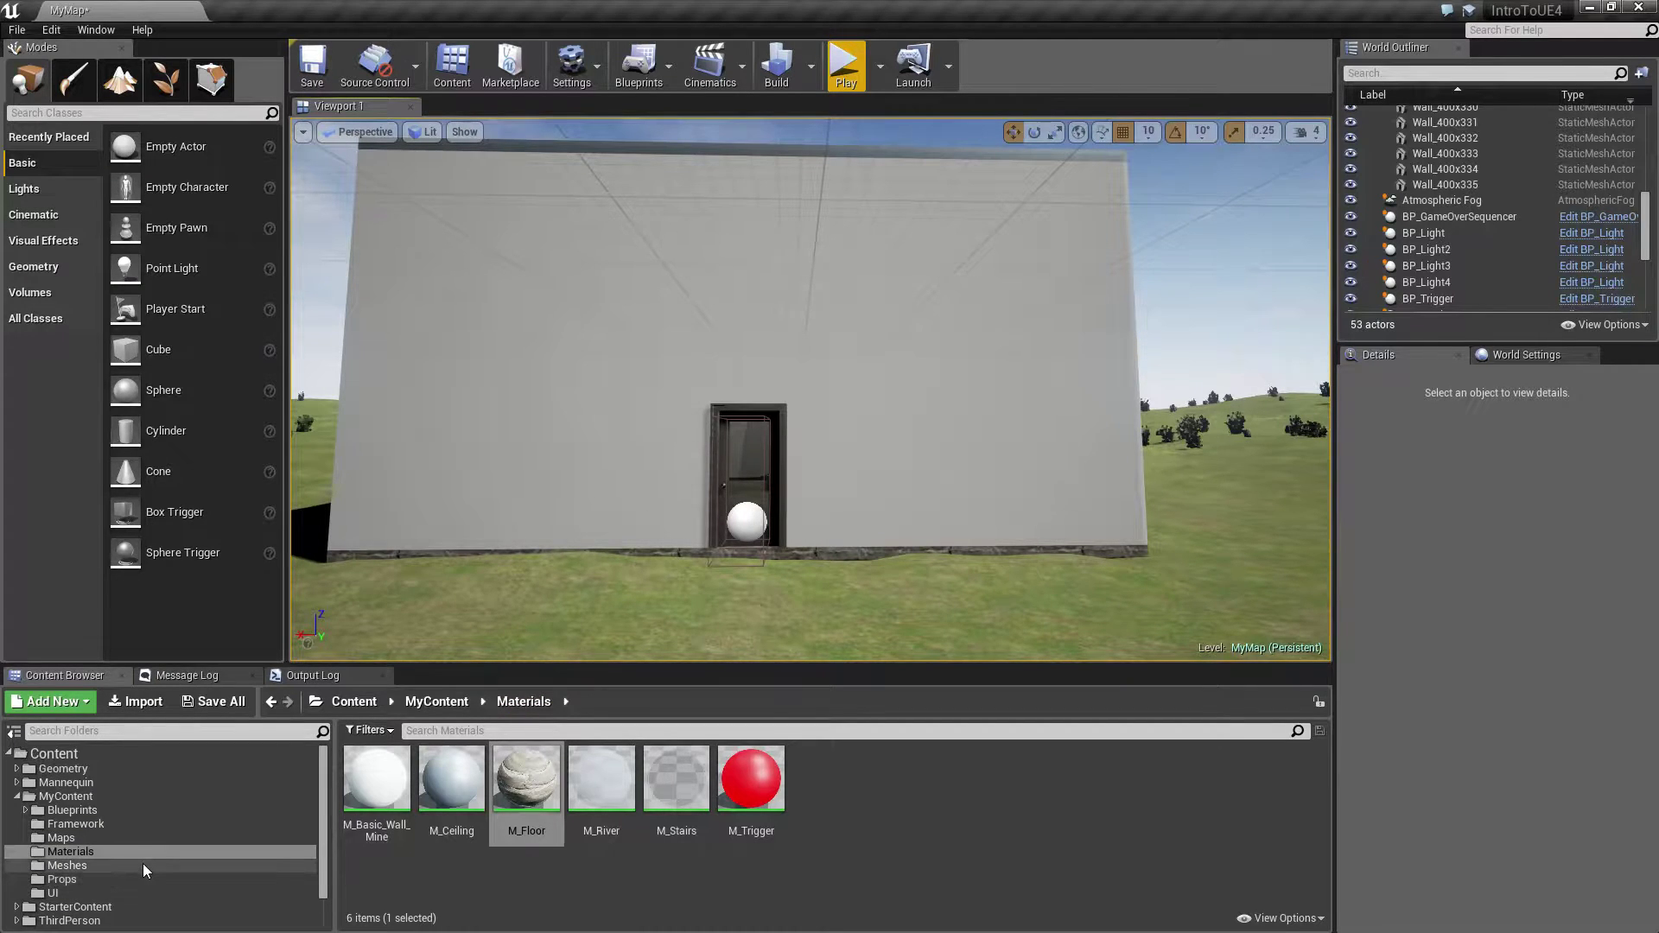
pyautogui.click(91, 812)
pyautogui.doubleClick(91, 811)
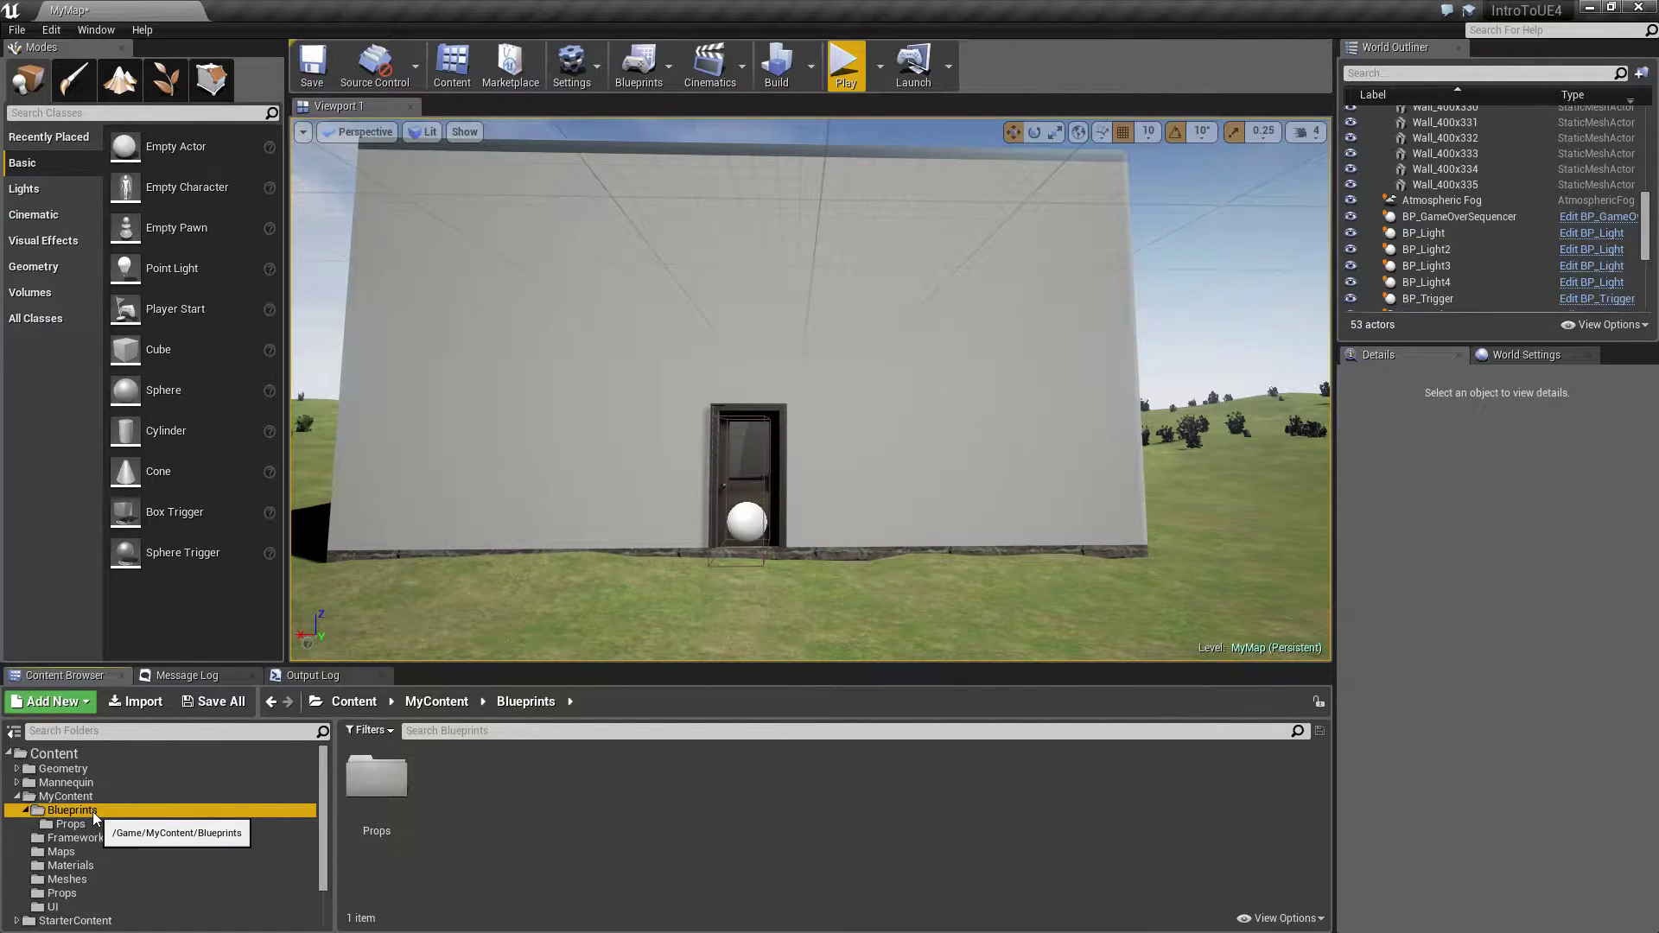
pyautogui.click(86, 823)
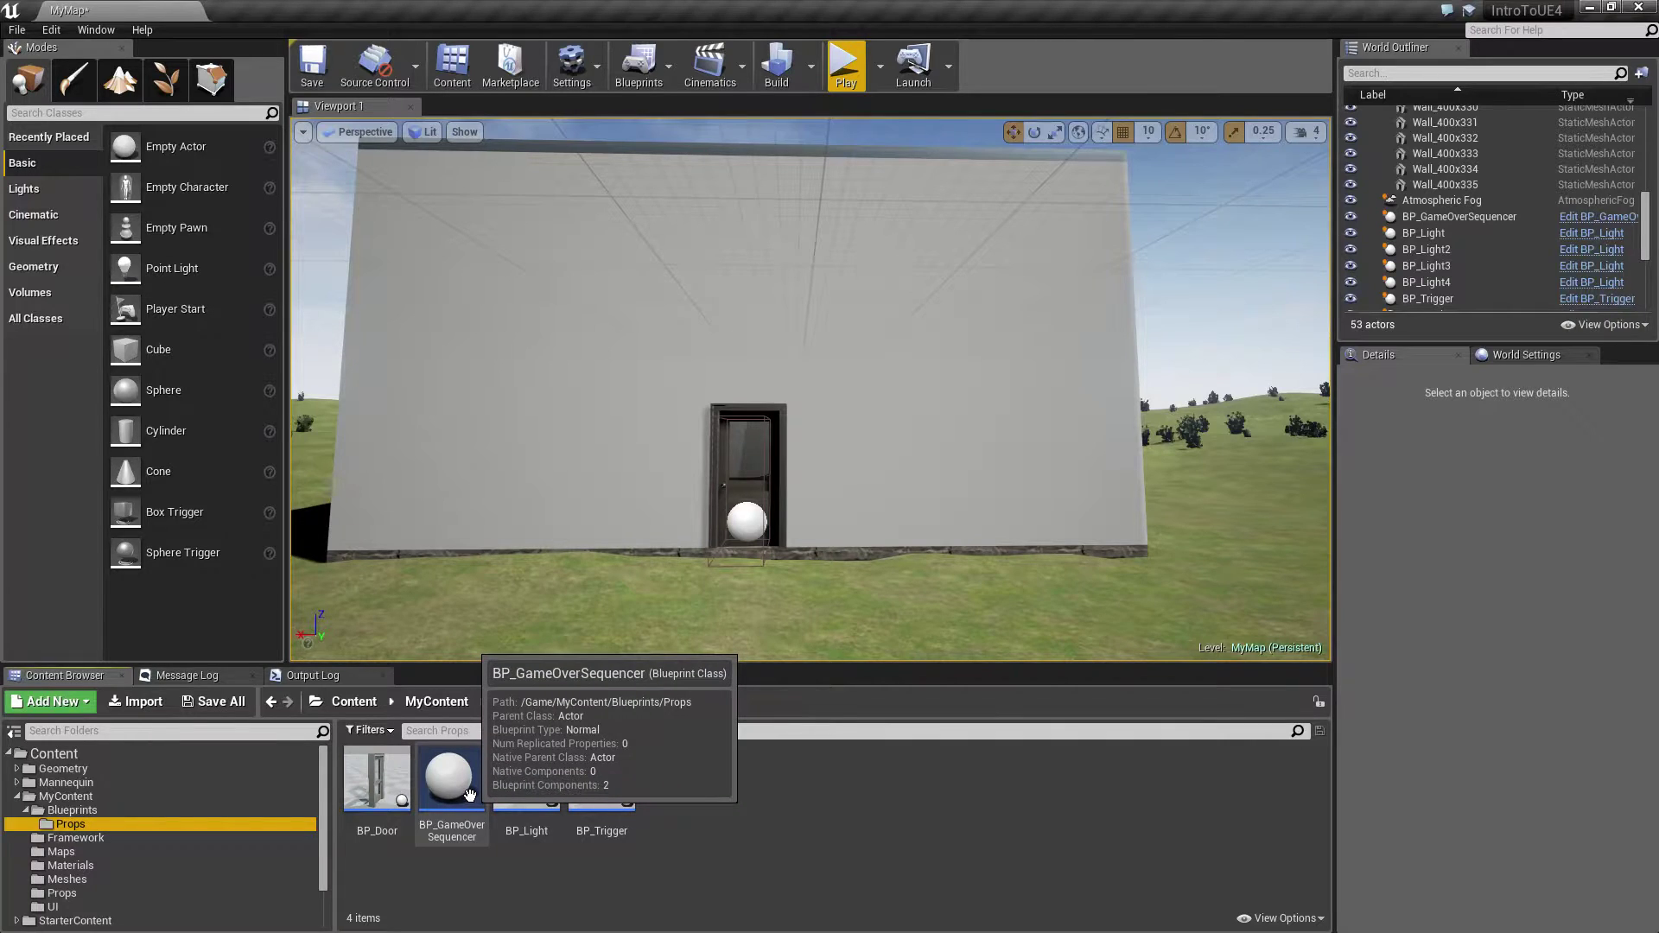
pyautogui.doubleClick(469, 794)
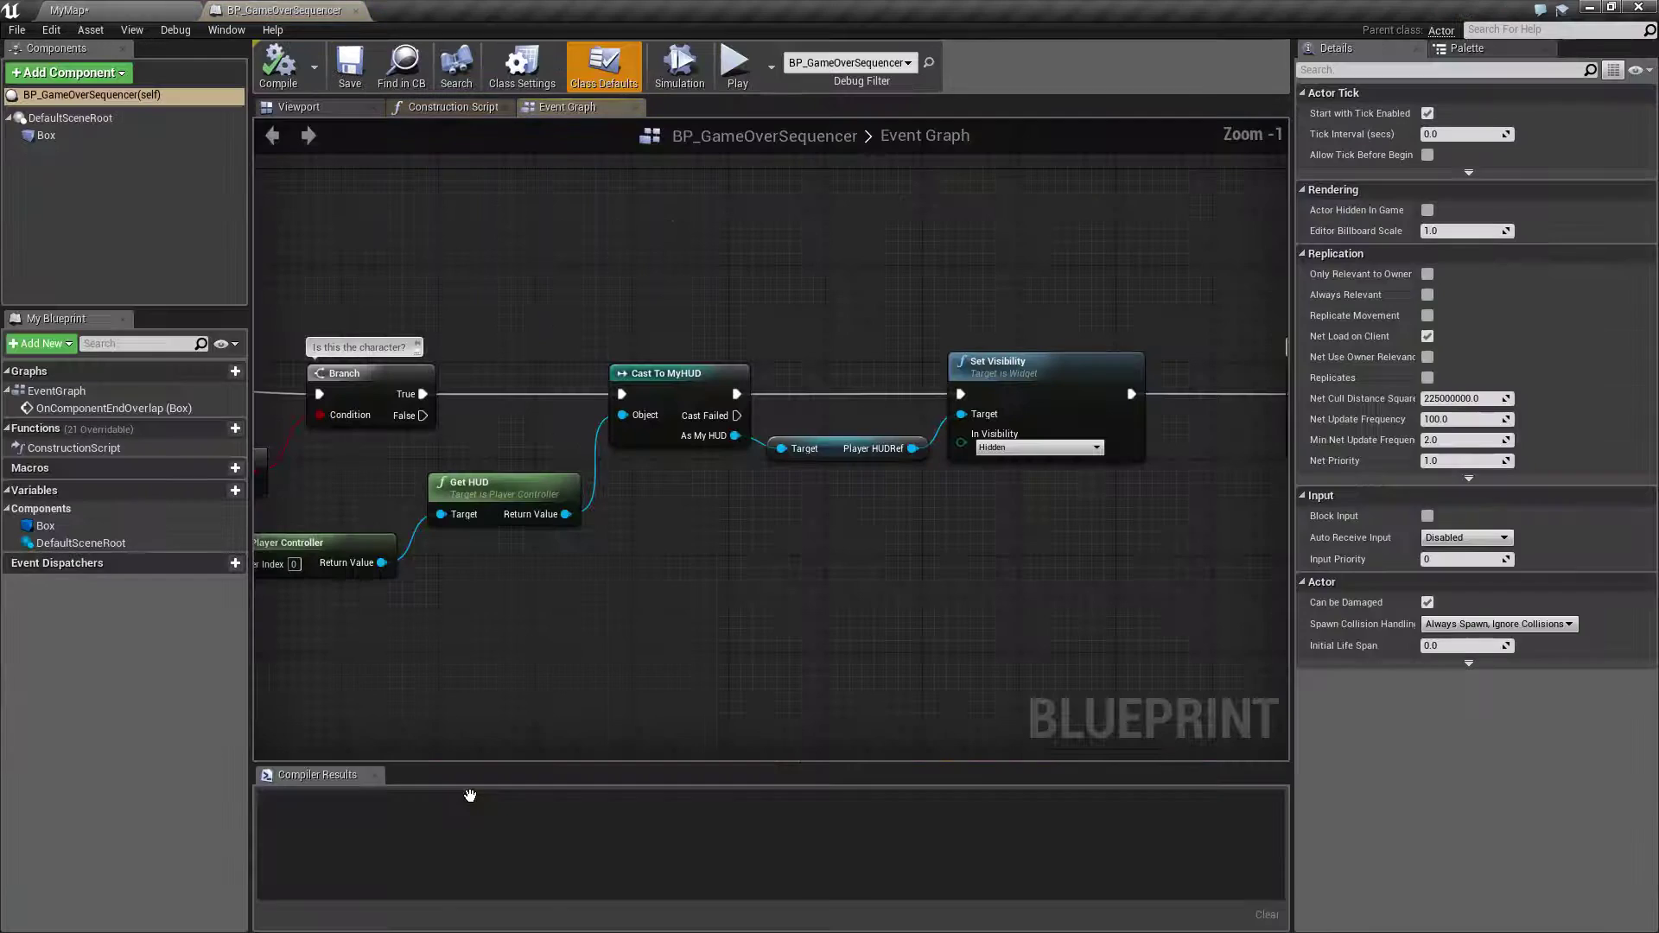
# Compile the BP_GameOverSequencer blueprint and select its nodes from the end-overlap event through Cast To MyHUD for review
pyautogui.moveTo(546, 671); pyautogui.dragTo(753, 654, button='right')
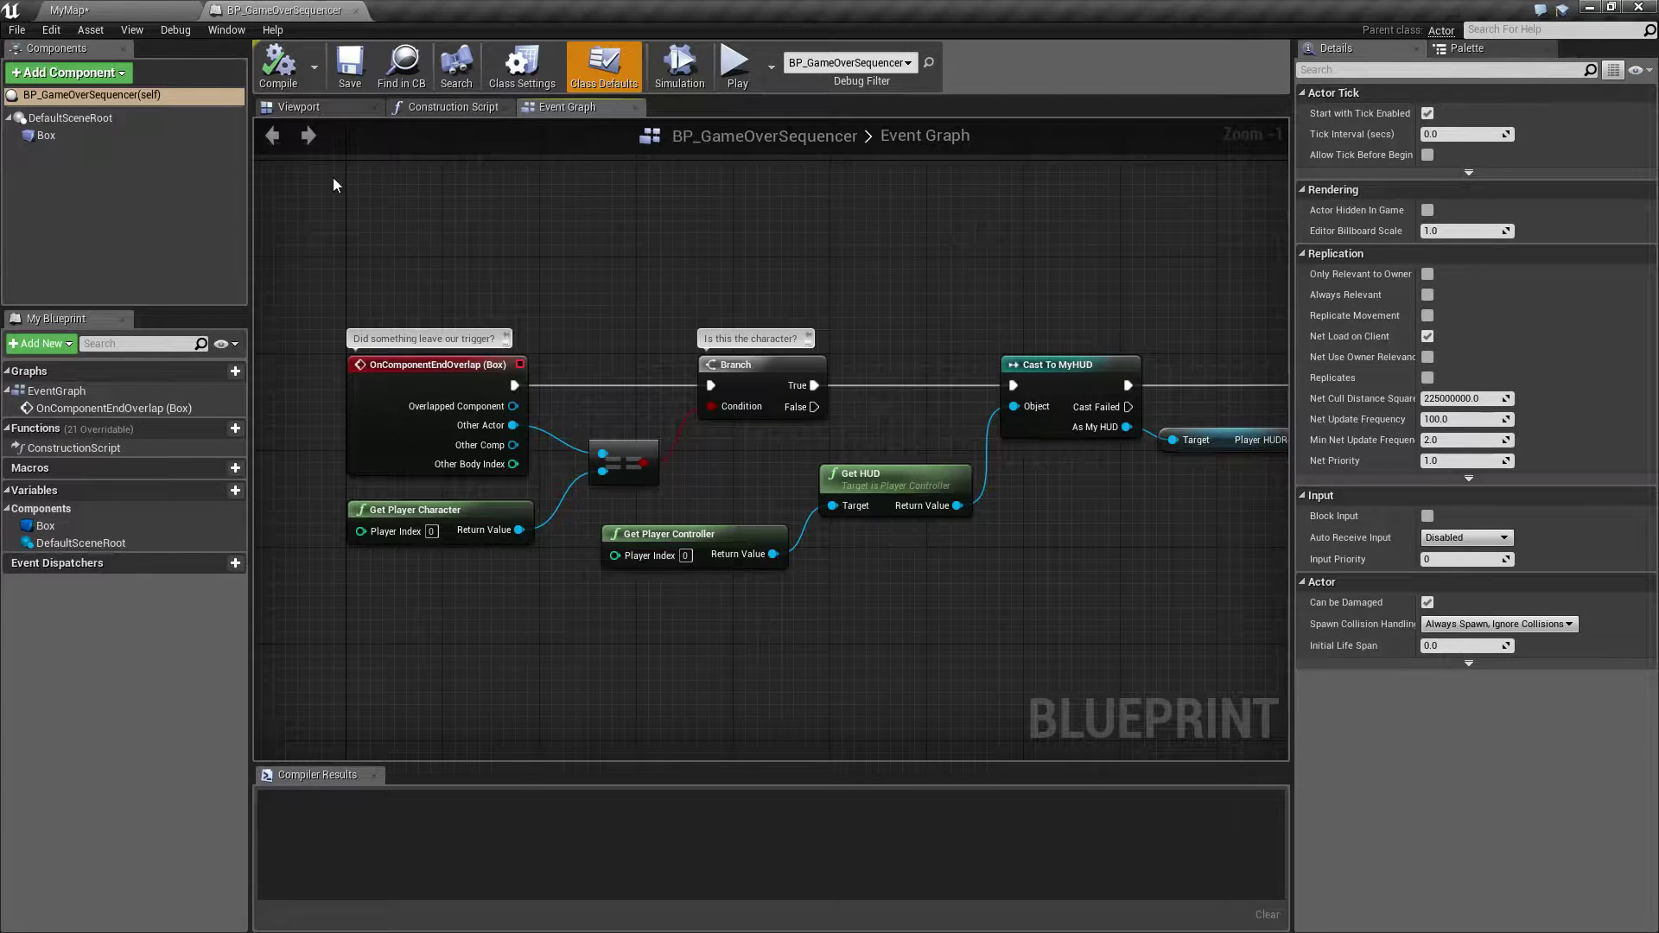
pyautogui.click(279, 67)
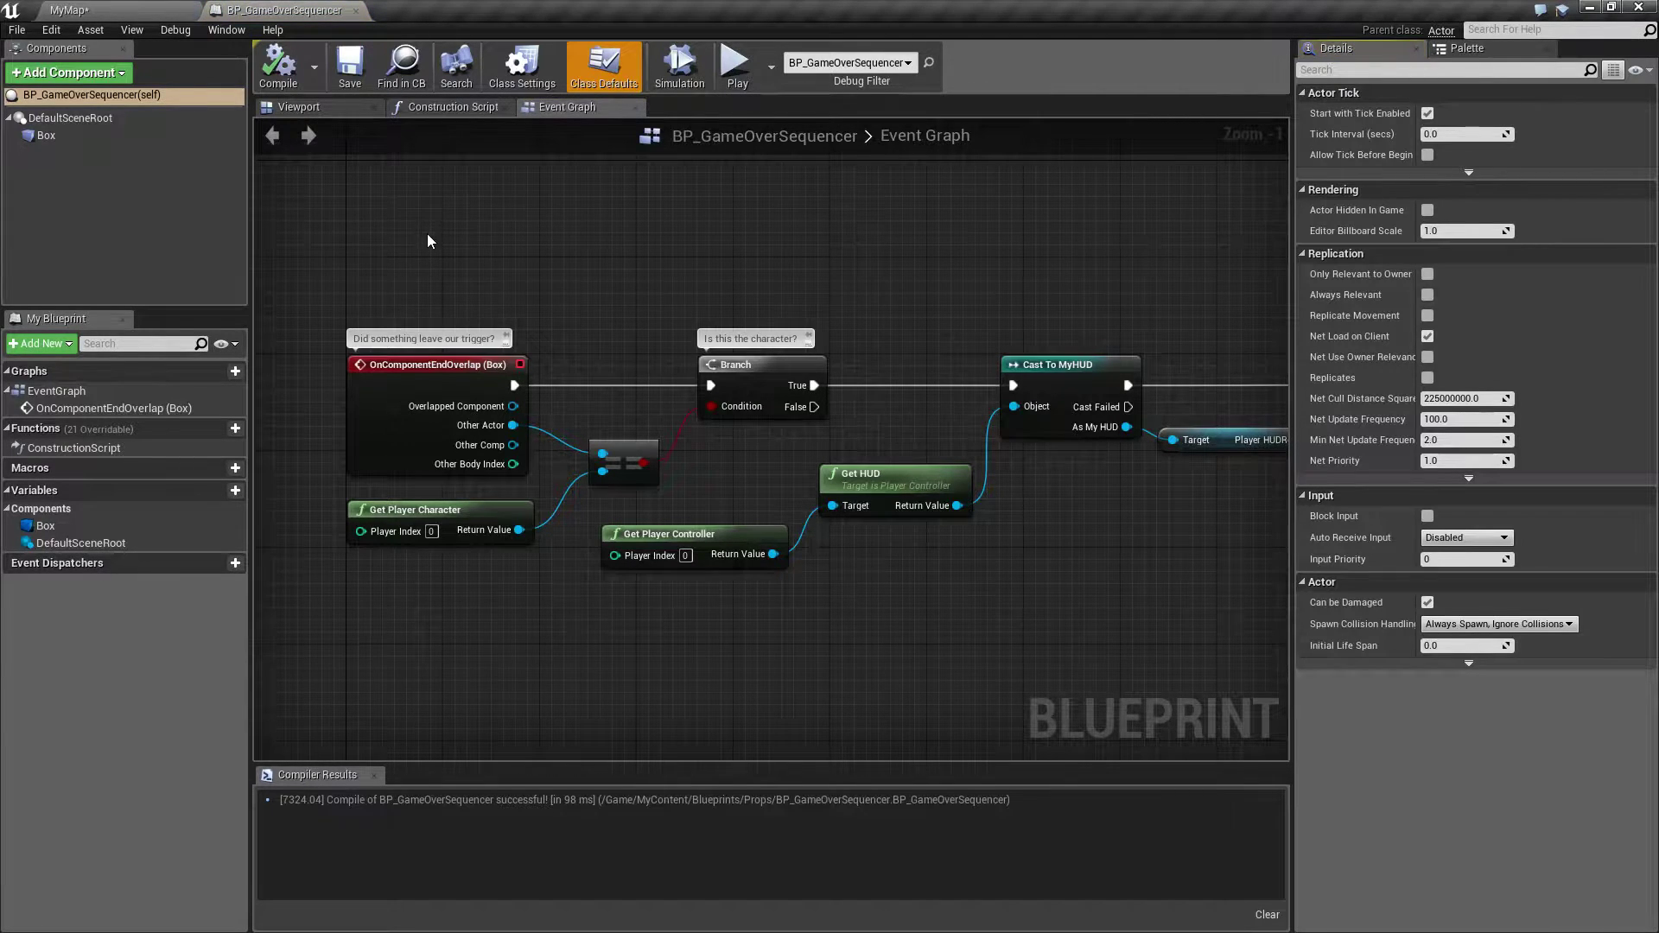
pyautogui.moveTo(428, 235); pyautogui.dragTo(402, 175, button='right')
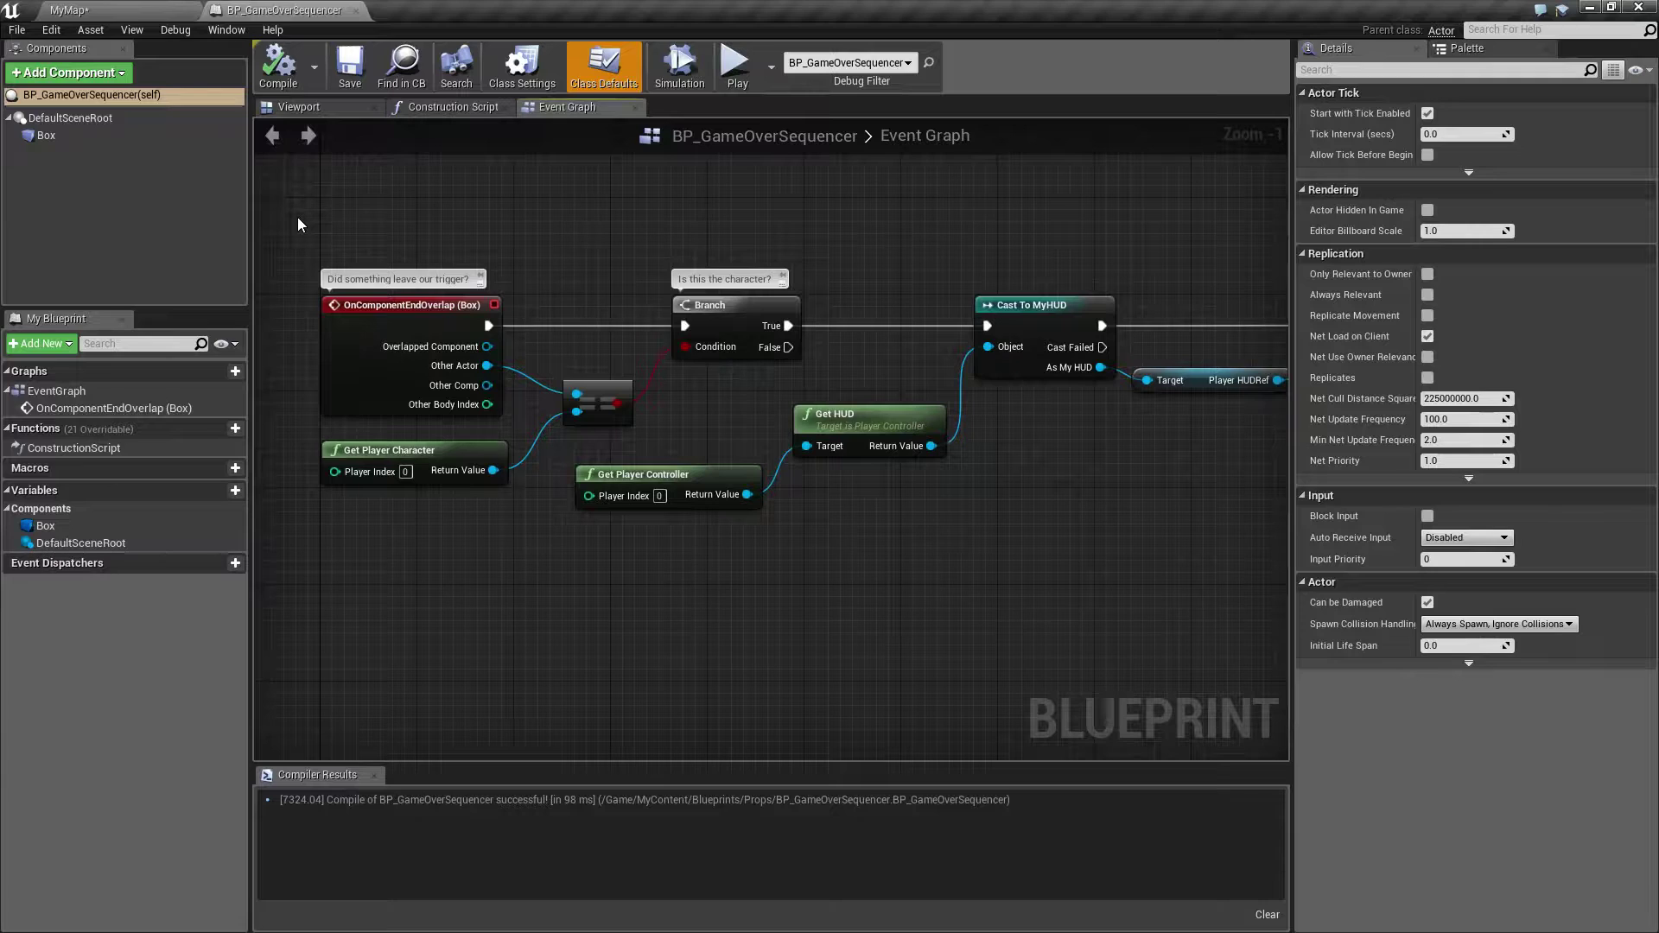
pyautogui.moveTo(298, 211); pyautogui.dragTo(1167, 566)
pyautogui.moveTo(1098, 543); pyautogui.dragTo(1116, 585, button='right')
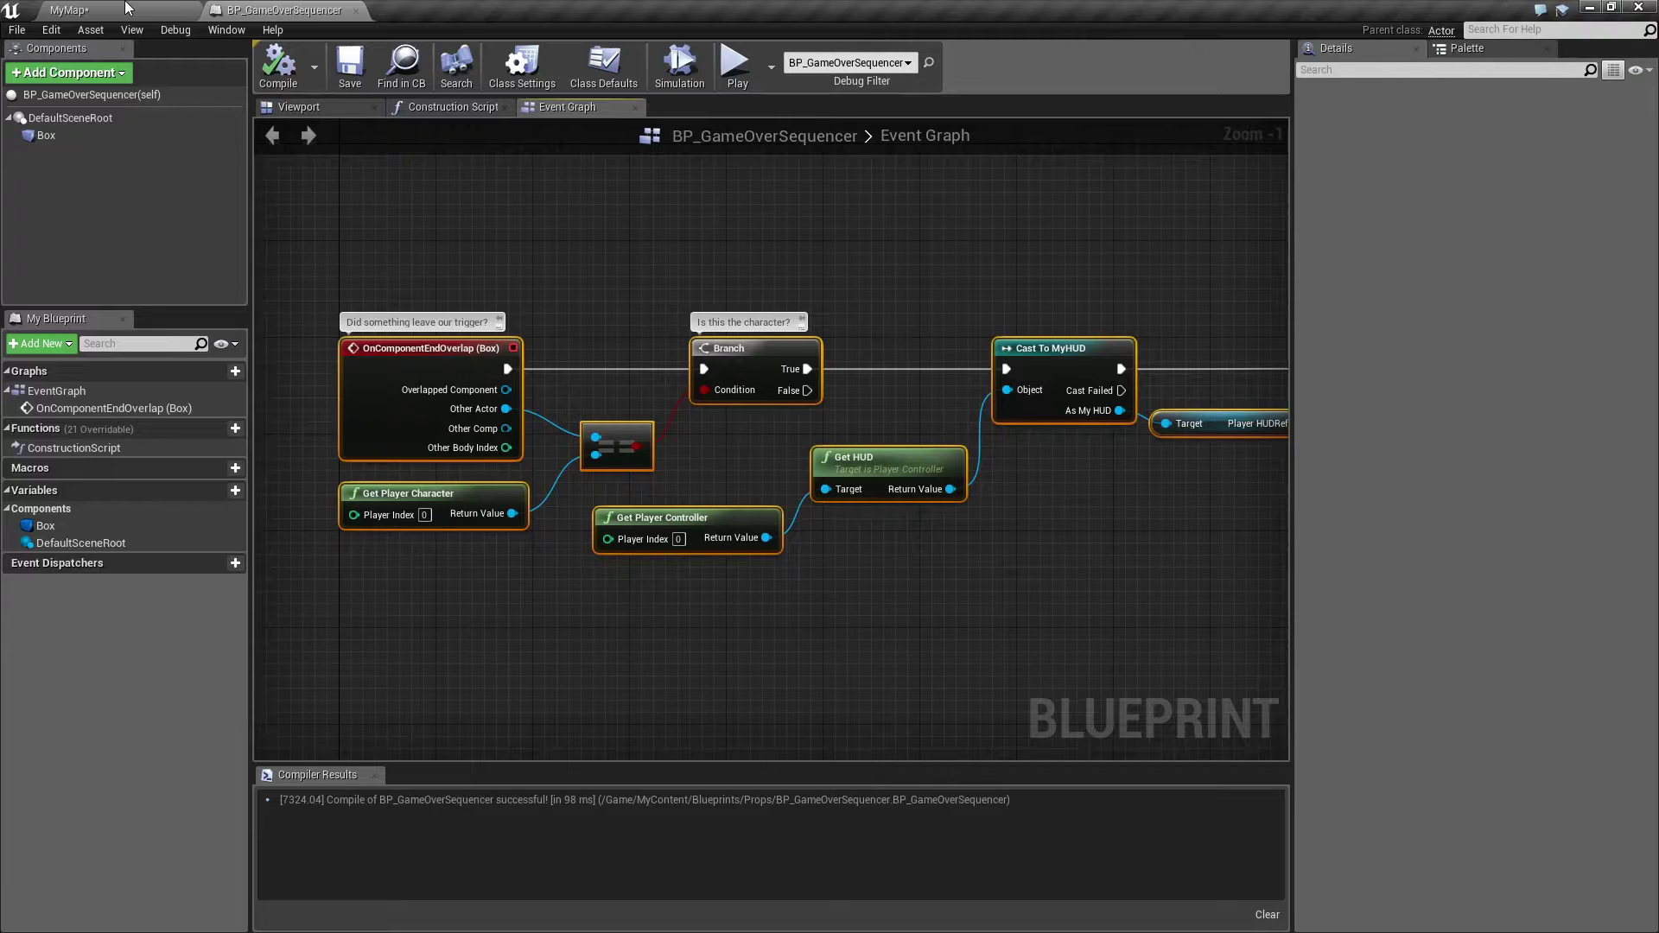
pyautogui.scroll(1, 592, 303)
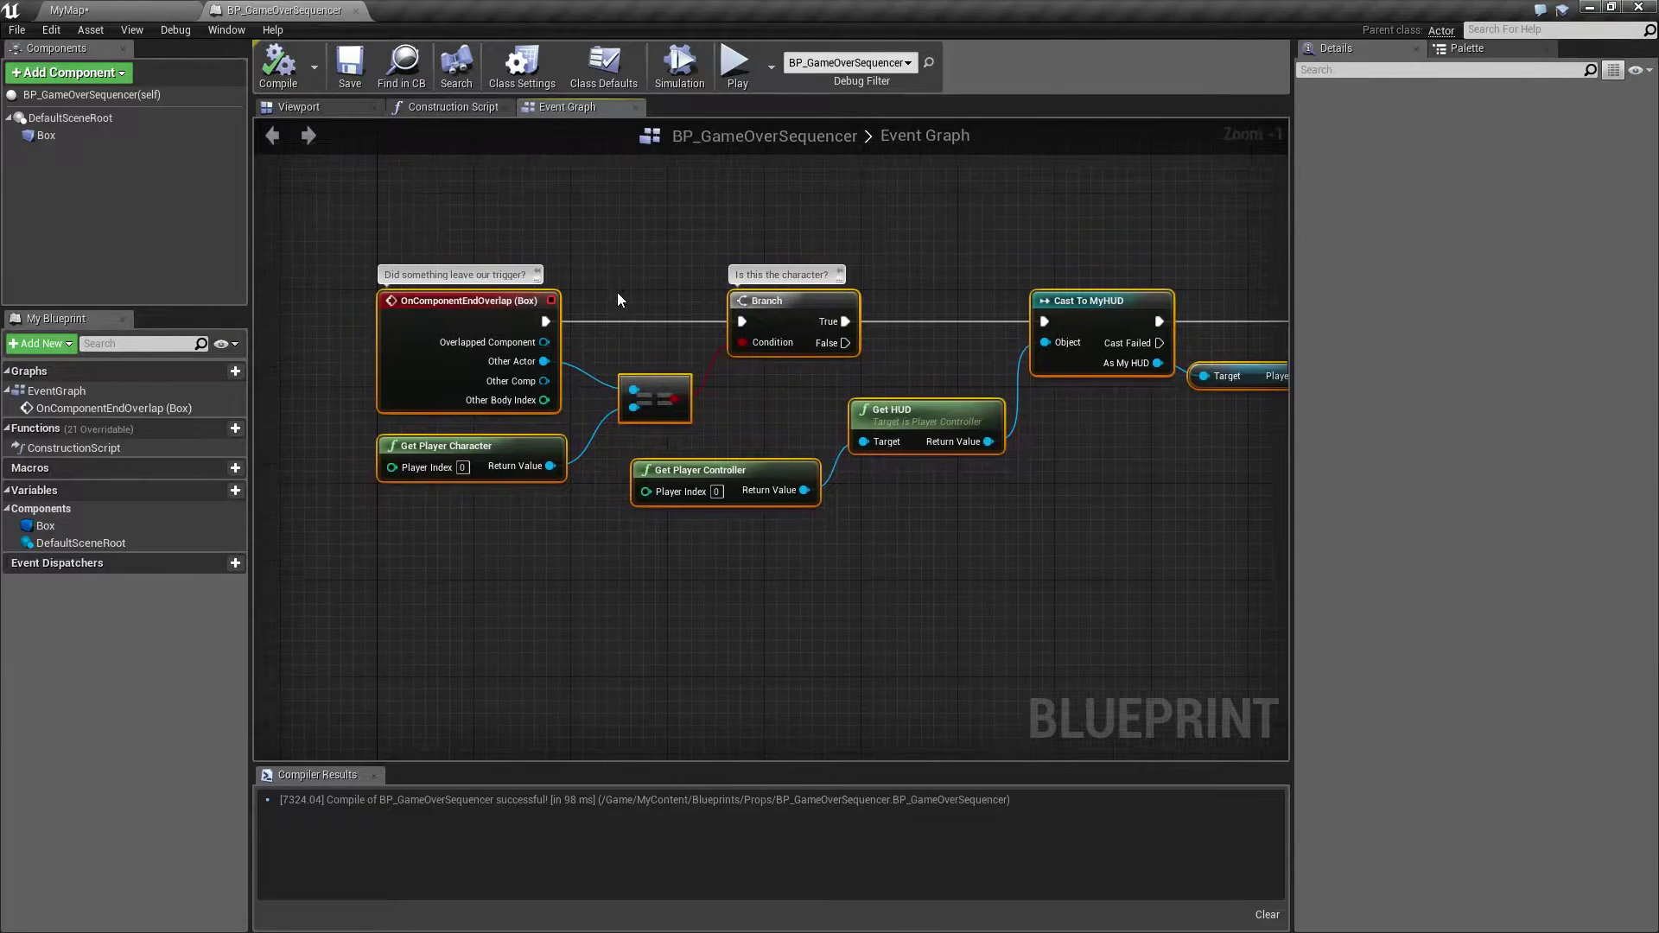
pyautogui.moveTo(635, 262); pyautogui.dragTo(613, 357, button='right')
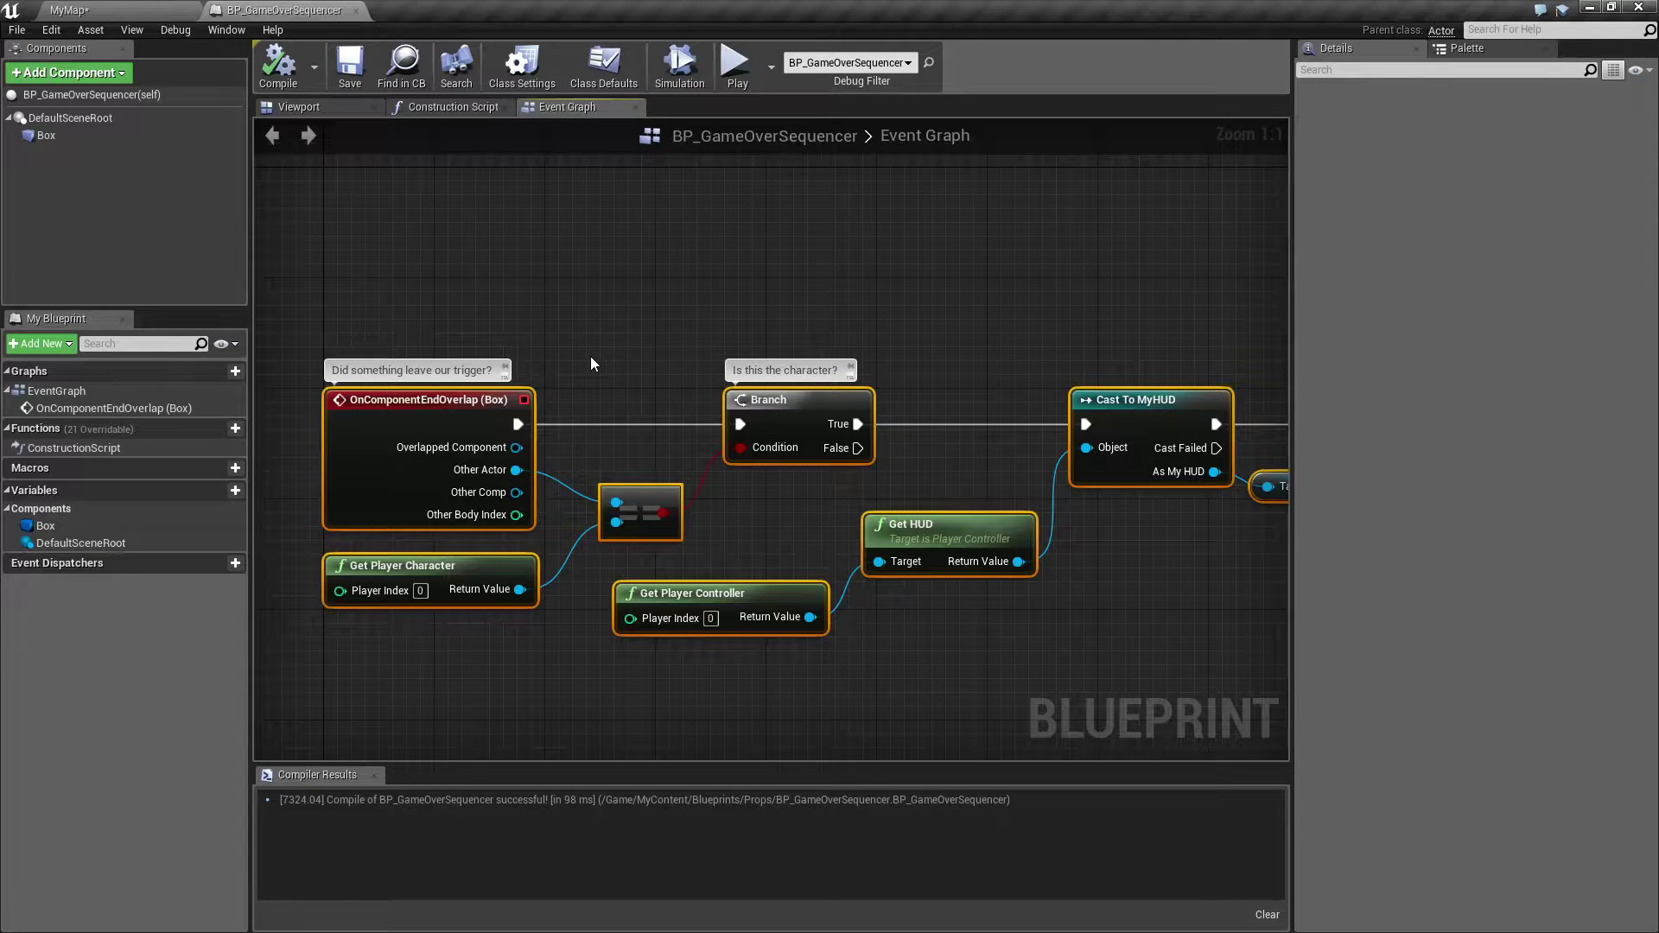
# Return to the MyMap level and look over the building from outside and inside the lit first room
pyautogui.click(127, 11)
pyautogui.press('s')
pyautogui.moveTo(863, 459); pyautogui.dragTo(907, 423, button='right')
pyautogui.press('d')
pyautogui.press('a')
pyautogui.moveTo(1322, 179); pyautogui.dragTo(876, 462, button='right')
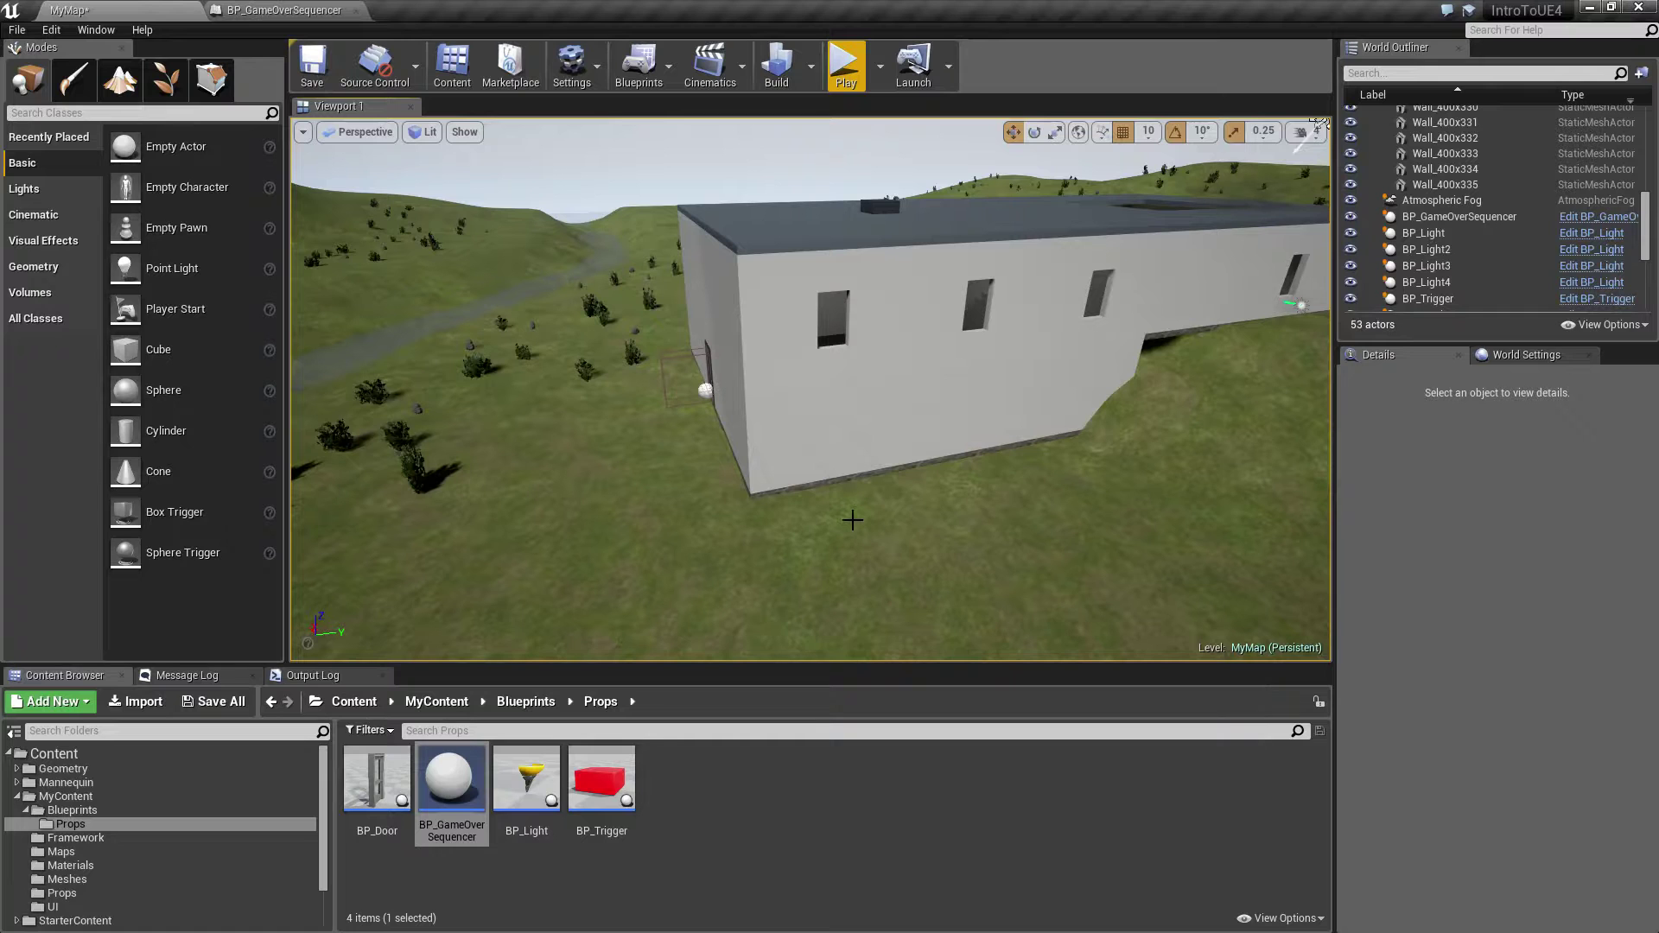
pyautogui.moveTo(866, 538); pyautogui.dragTo(725, 523, button='right')
pyautogui.moveTo(1050, 272); pyautogui.dragTo(1045, 273, button='right')
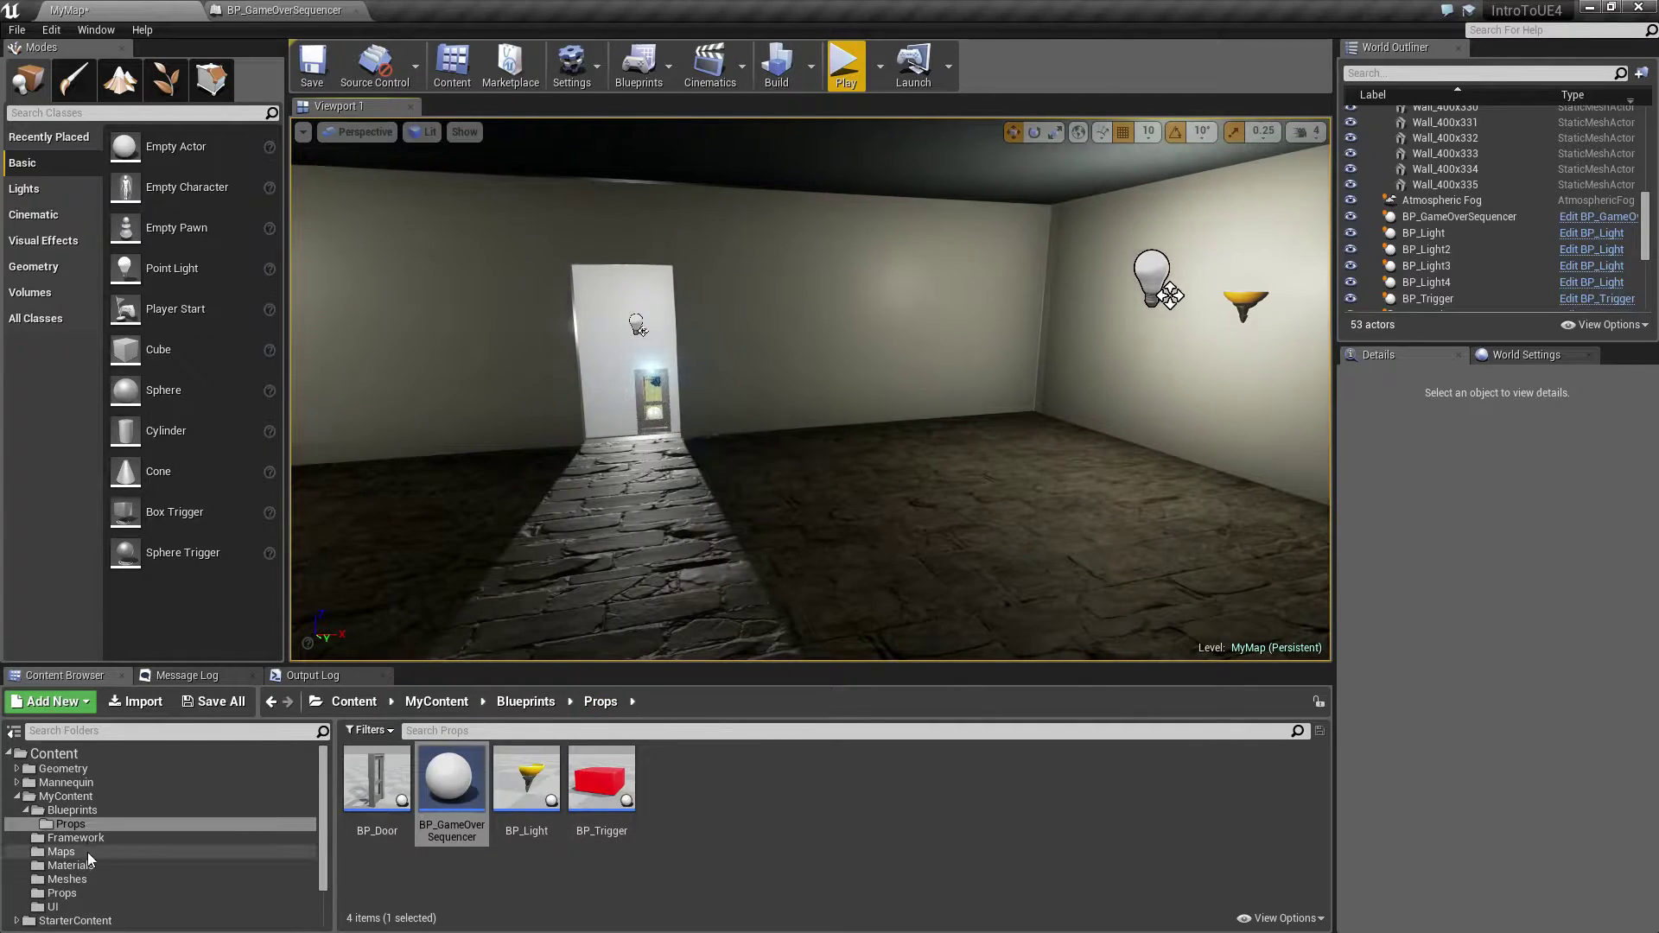
# Place the SM_Couch prop from the StarterContent Props folder on the first room's floor, along the wall below the lamp
pyautogui.scroll(-2, 64, 856)
pyautogui.click(18, 867)
pyautogui.scroll(-5, 95, 855)
pyautogui.click(62, 840)
pyautogui.click(748, 783)
pyautogui.moveTo(749, 782); pyautogui.dragTo(987, 413)
pyautogui.press('e')
pyautogui.click(1151, 589)
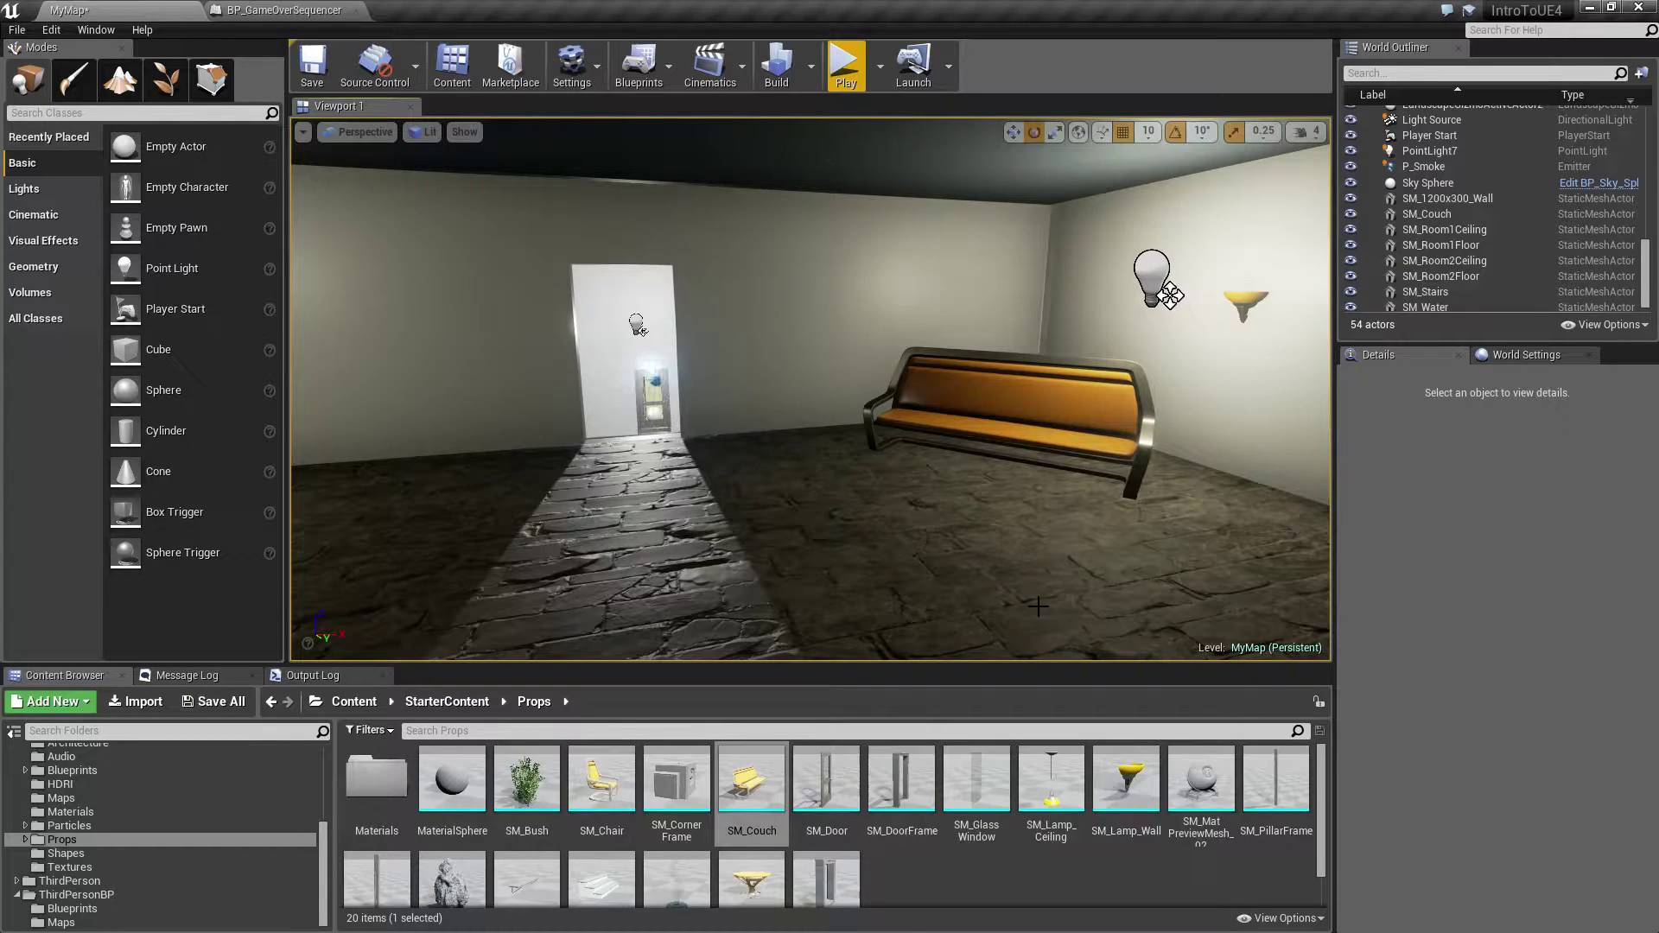
# Place SM_TableRound in the opposite corner of the first room, at about X -590, Y -410, Z 20 cm
pyautogui.moveTo(1039, 606); pyautogui.dragTo(829, 606, button='right')
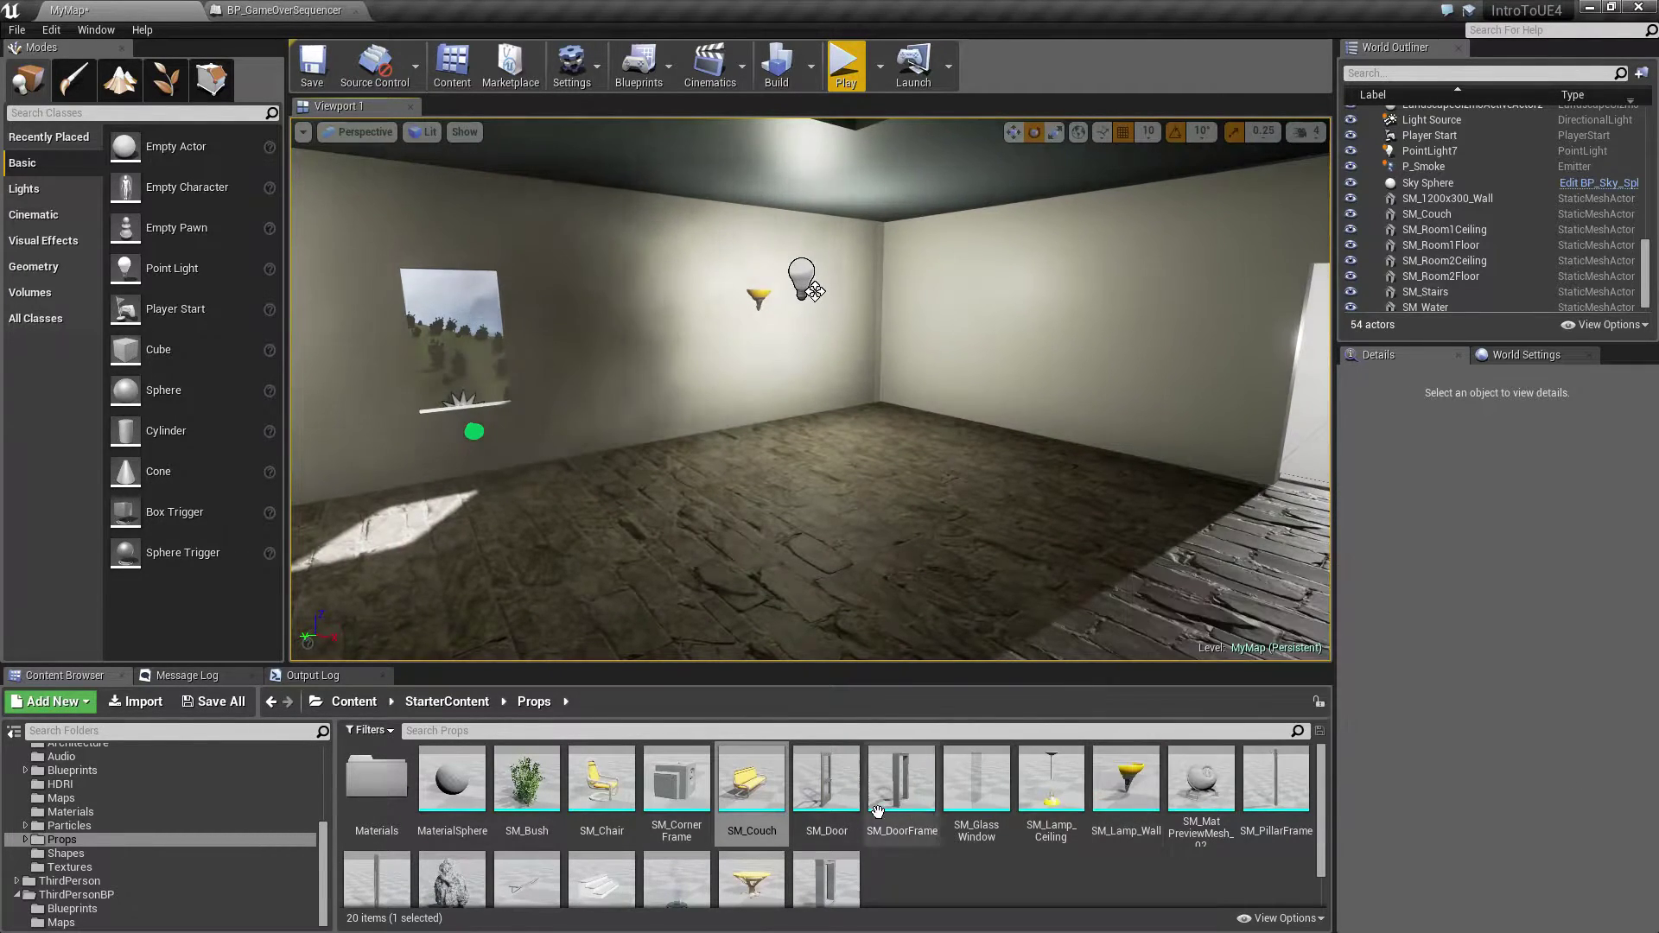
pyautogui.moveTo(757, 864); pyautogui.dragTo(892, 458)
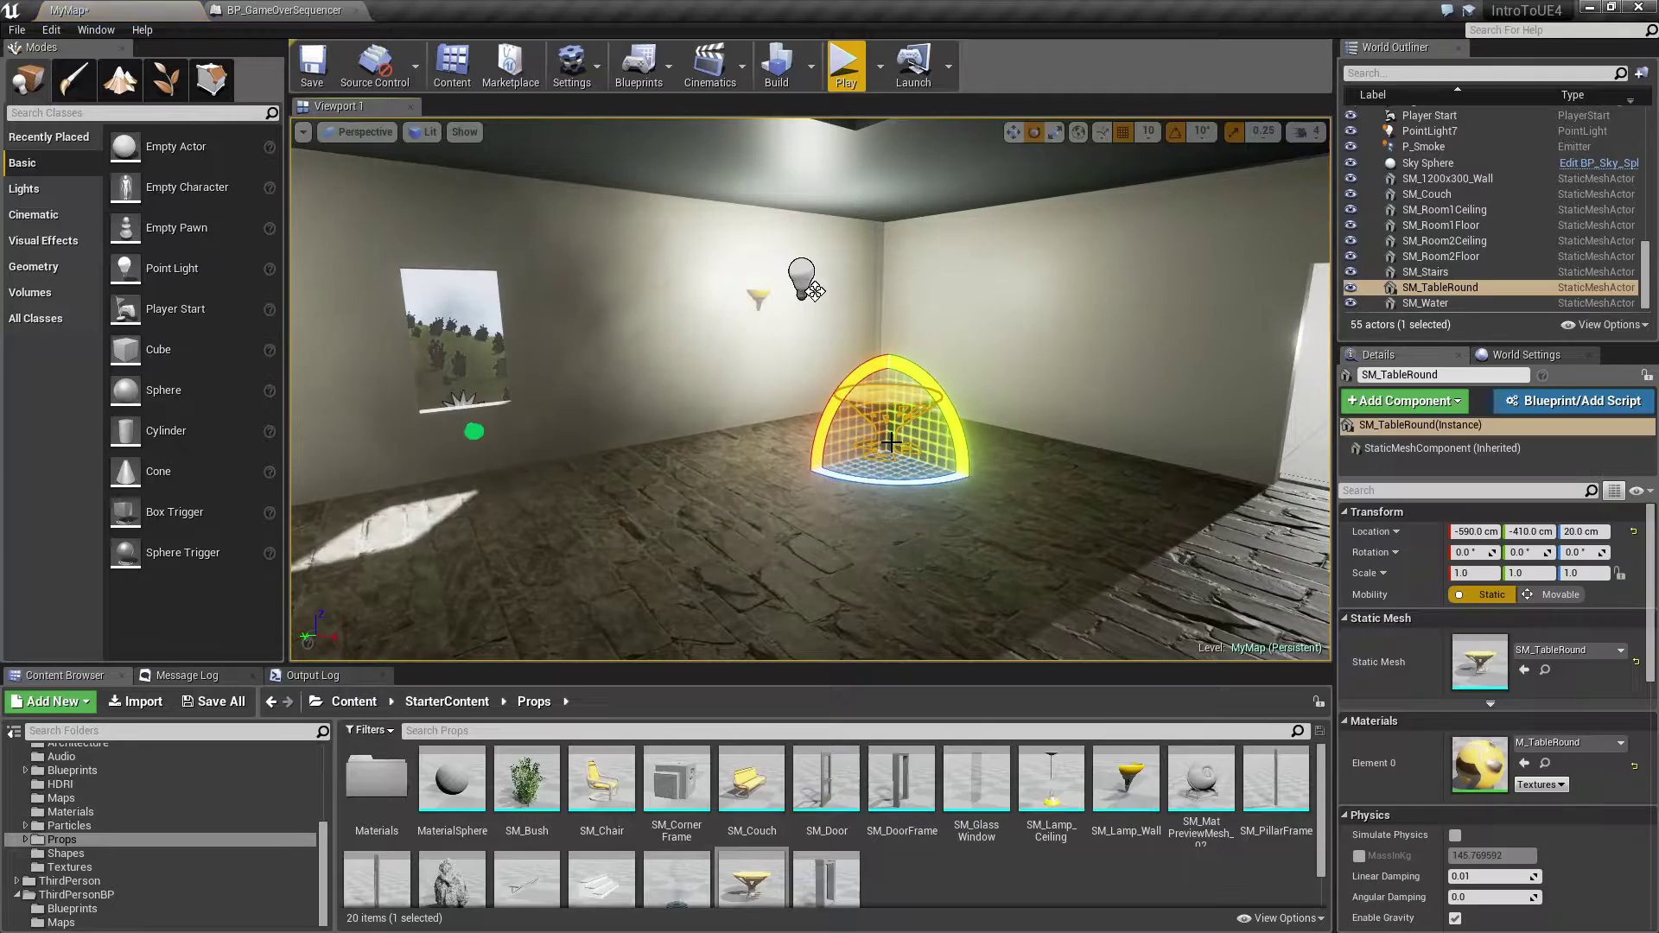
pyautogui.moveTo(959, 502); pyautogui.dragTo(1019, 441, button='right')
pyautogui.moveTo(1015, 499); pyautogui.dragTo(899, 503, button='right')
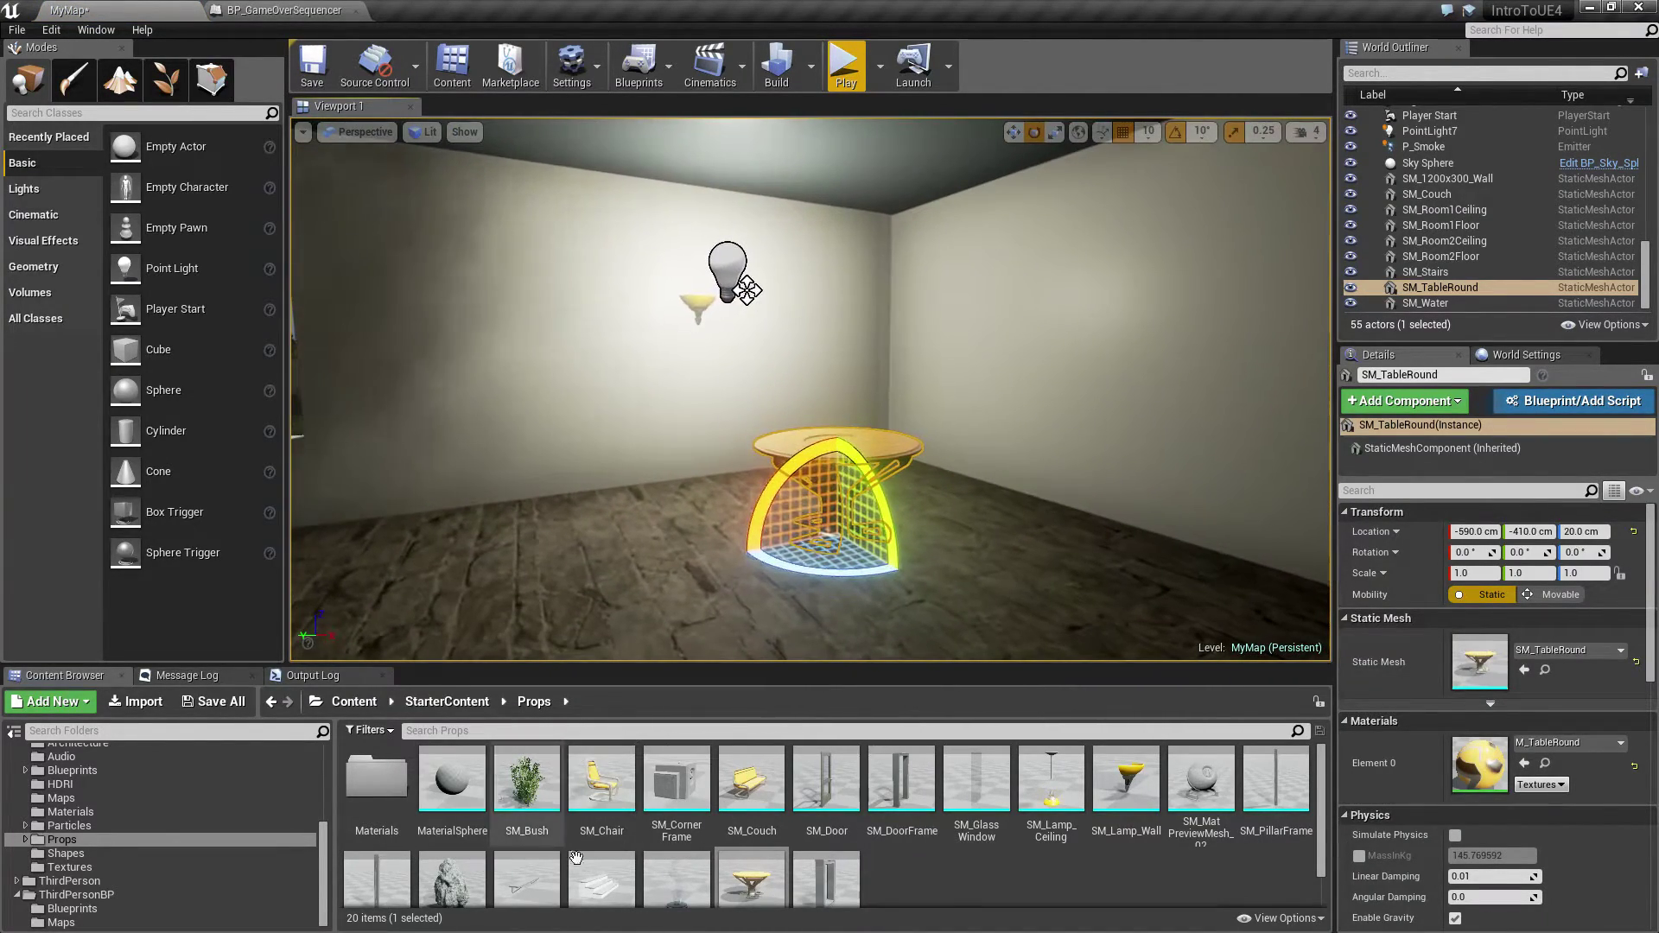
# Place SM_Statue on the round table at about X -580, Y -400, Z 90 cm and scale it up
pyautogui.scroll(-1, 611, 869)
pyautogui.scroll(1, 570, 847)
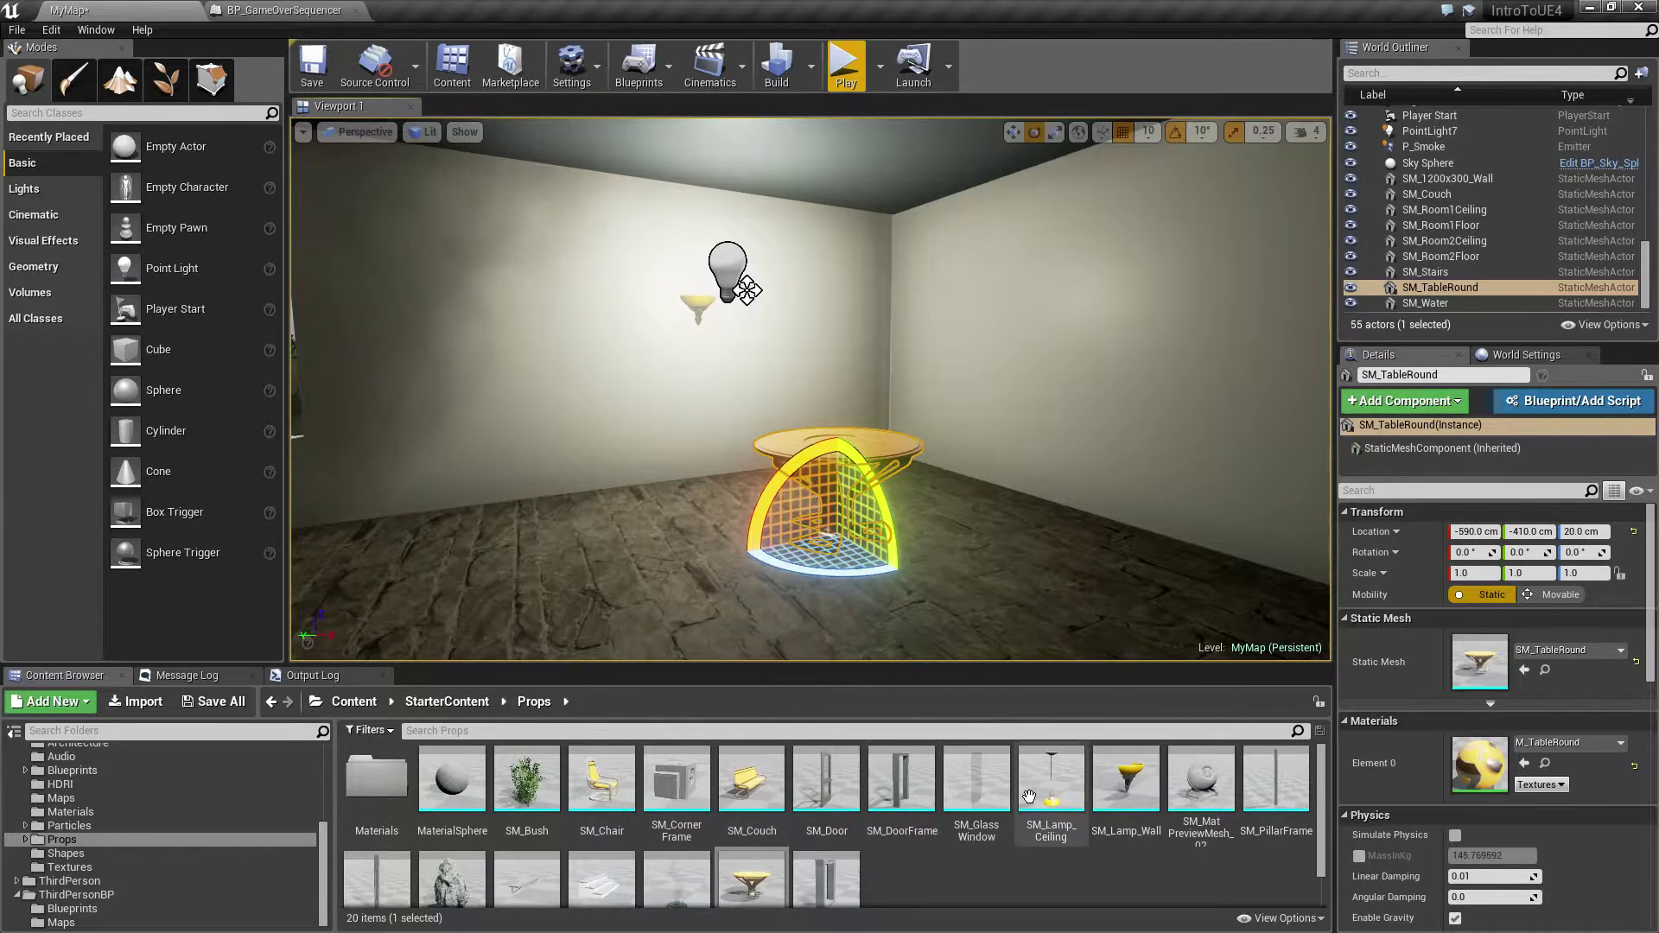
pyautogui.scroll(-1, 1039, 830)
pyautogui.moveTo(677, 860); pyautogui.dragTo(837, 445)
pyautogui.press('Escape')
pyautogui.moveTo(837, 445); pyautogui.dragTo(1007, 445, button='right')
pyautogui.moveTo(955, 575); pyautogui.dragTo(875, 465, button='right')
pyautogui.click(875, 465)
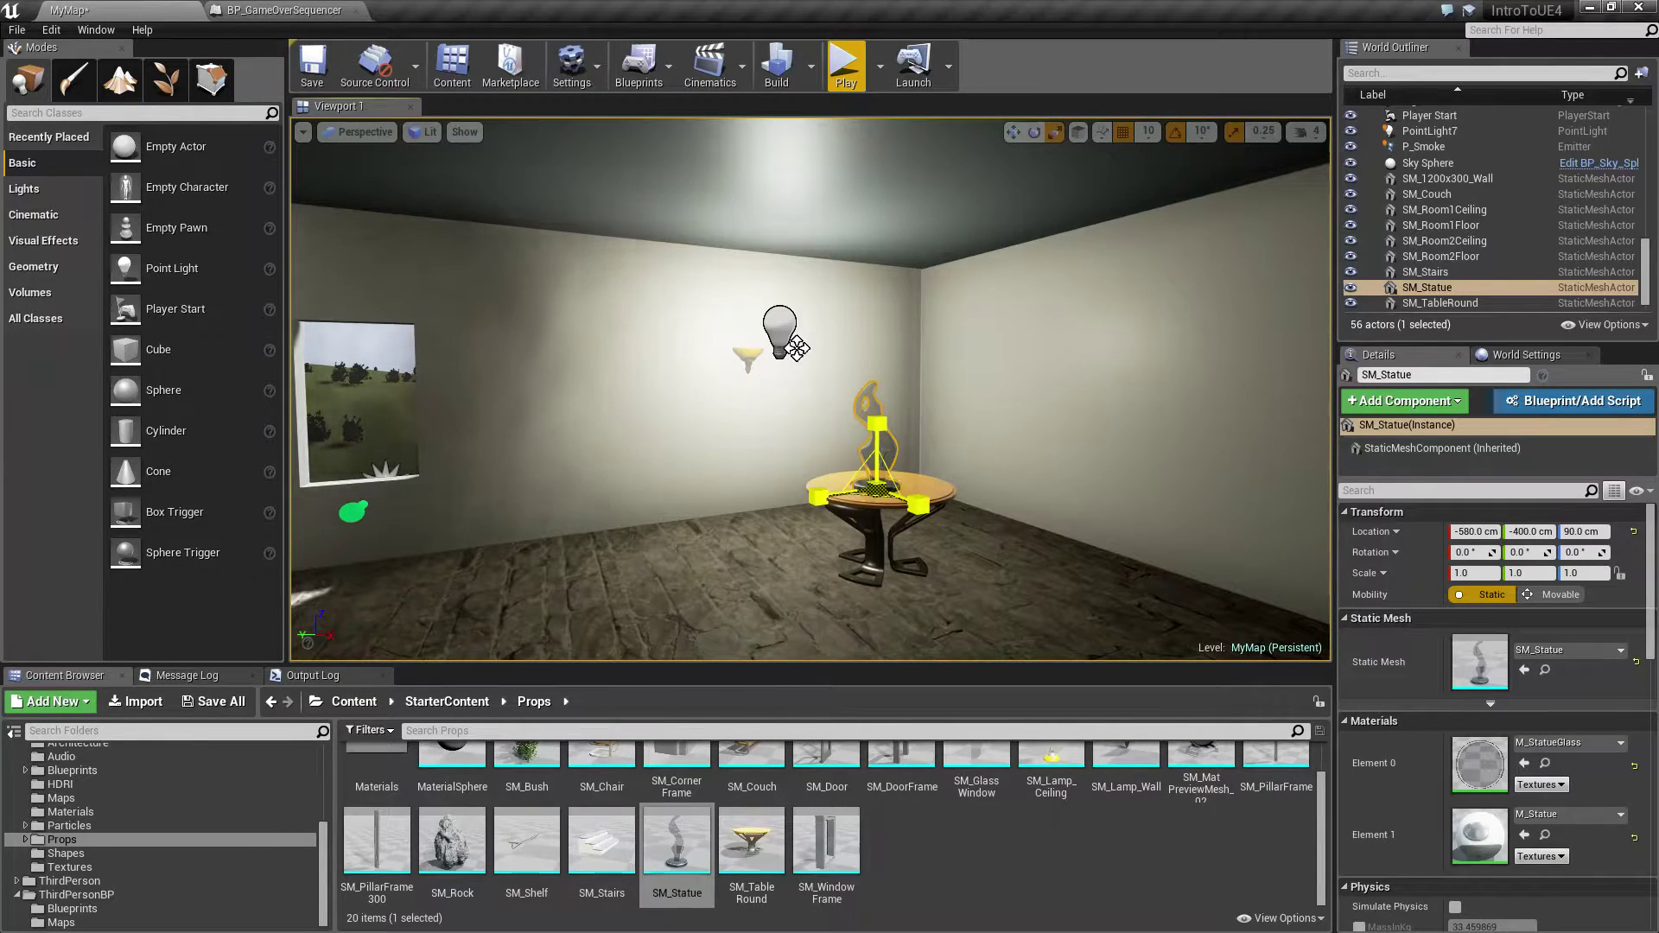
pyautogui.press('Escape')
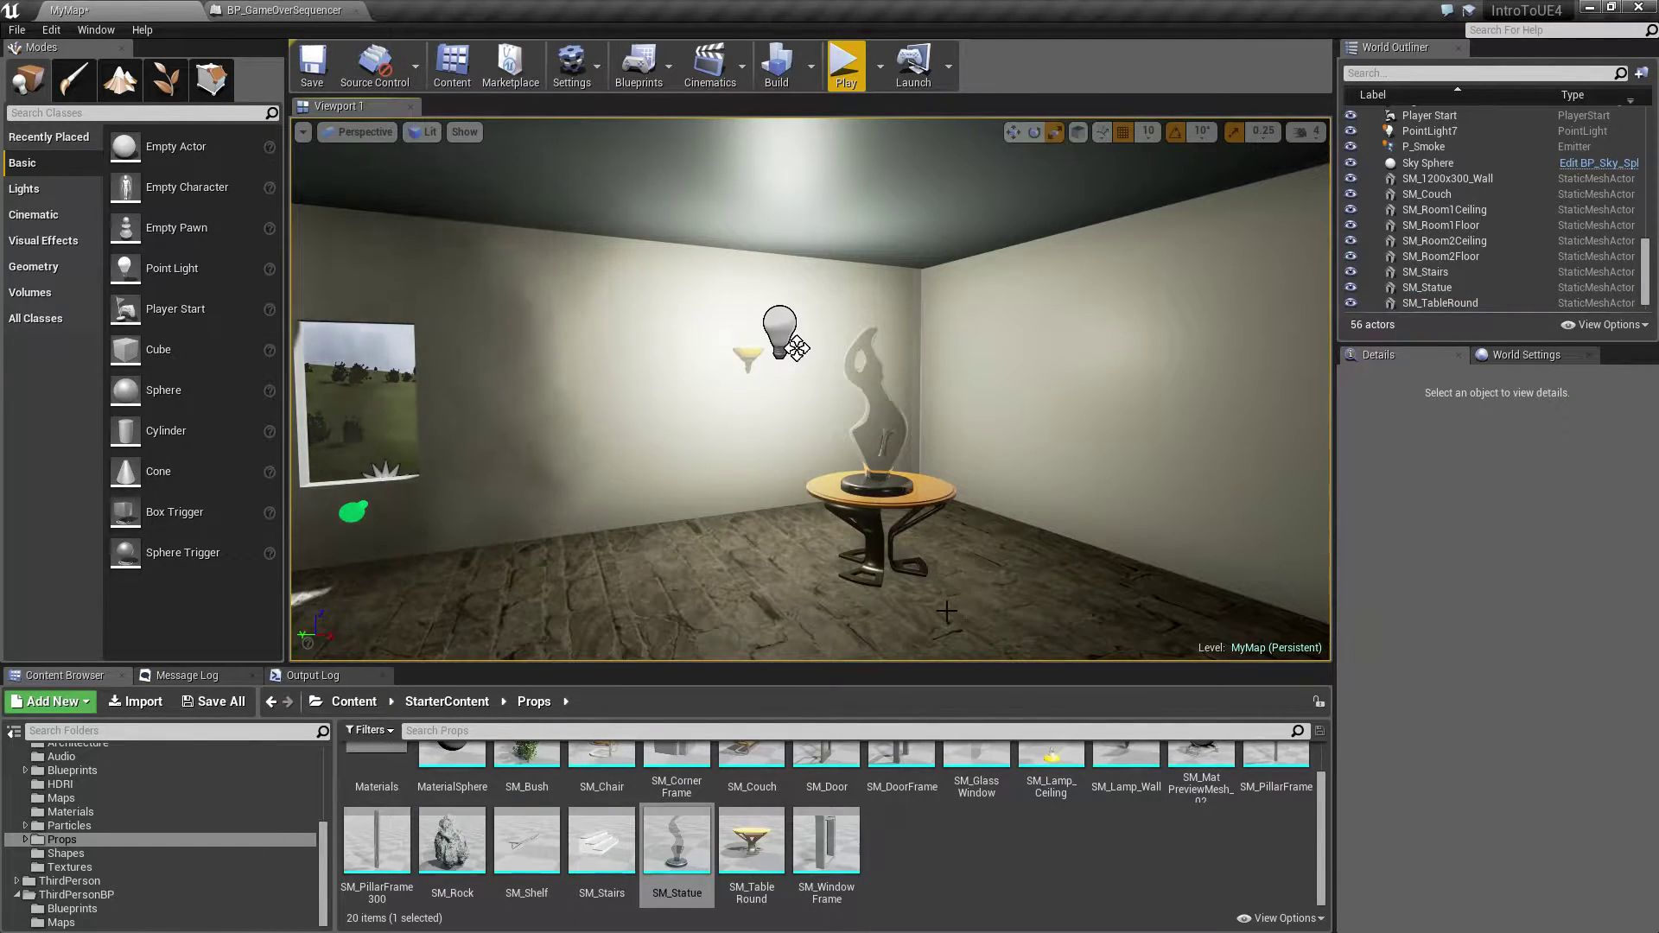
# Look around the rooms and inspect the P_Smoke emitter at the first room's window
pyautogui.scroll(-5, 946, 610)
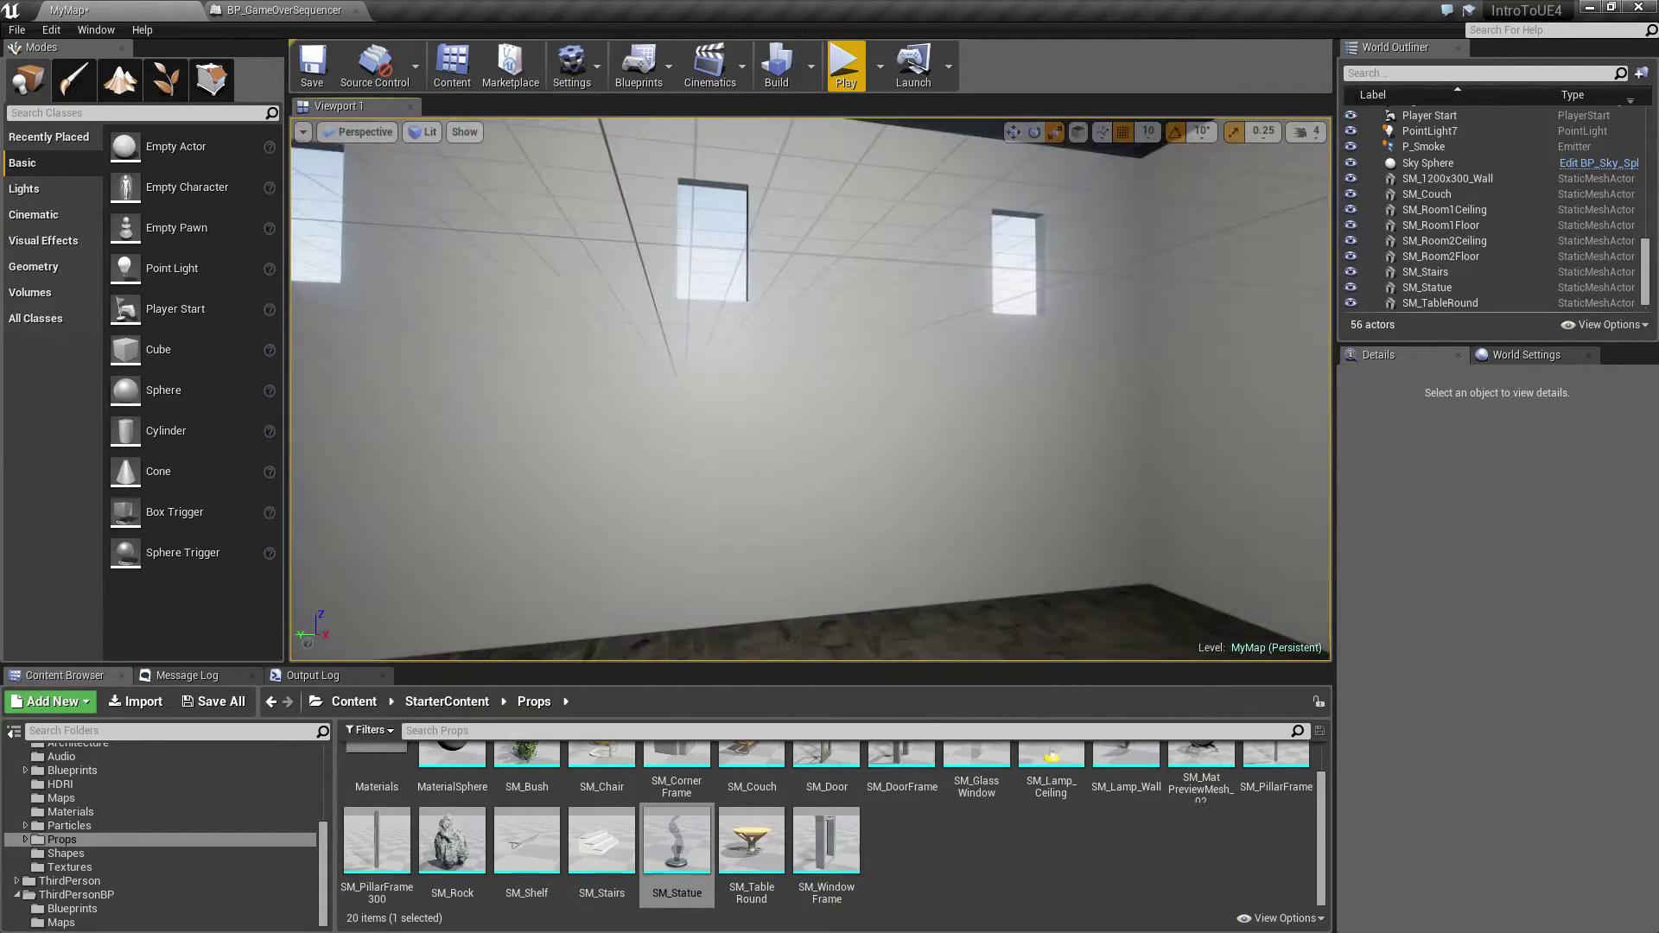
pyautogui.moveTo(810, 389)
pyautogui.mouseDown(button='right')
pyautogui.moveTo(618, 367)
pyautogui.moveTo(605, 380)
pyautogui.moveTo(804, 393)
pyautogui.mouseUp(button='right')
pyautogui.press('w')
pyautogui.moveTo(728, 317); pyautogui.dragTo(698, 318, button='right')
pyautogui.click(729, 316)
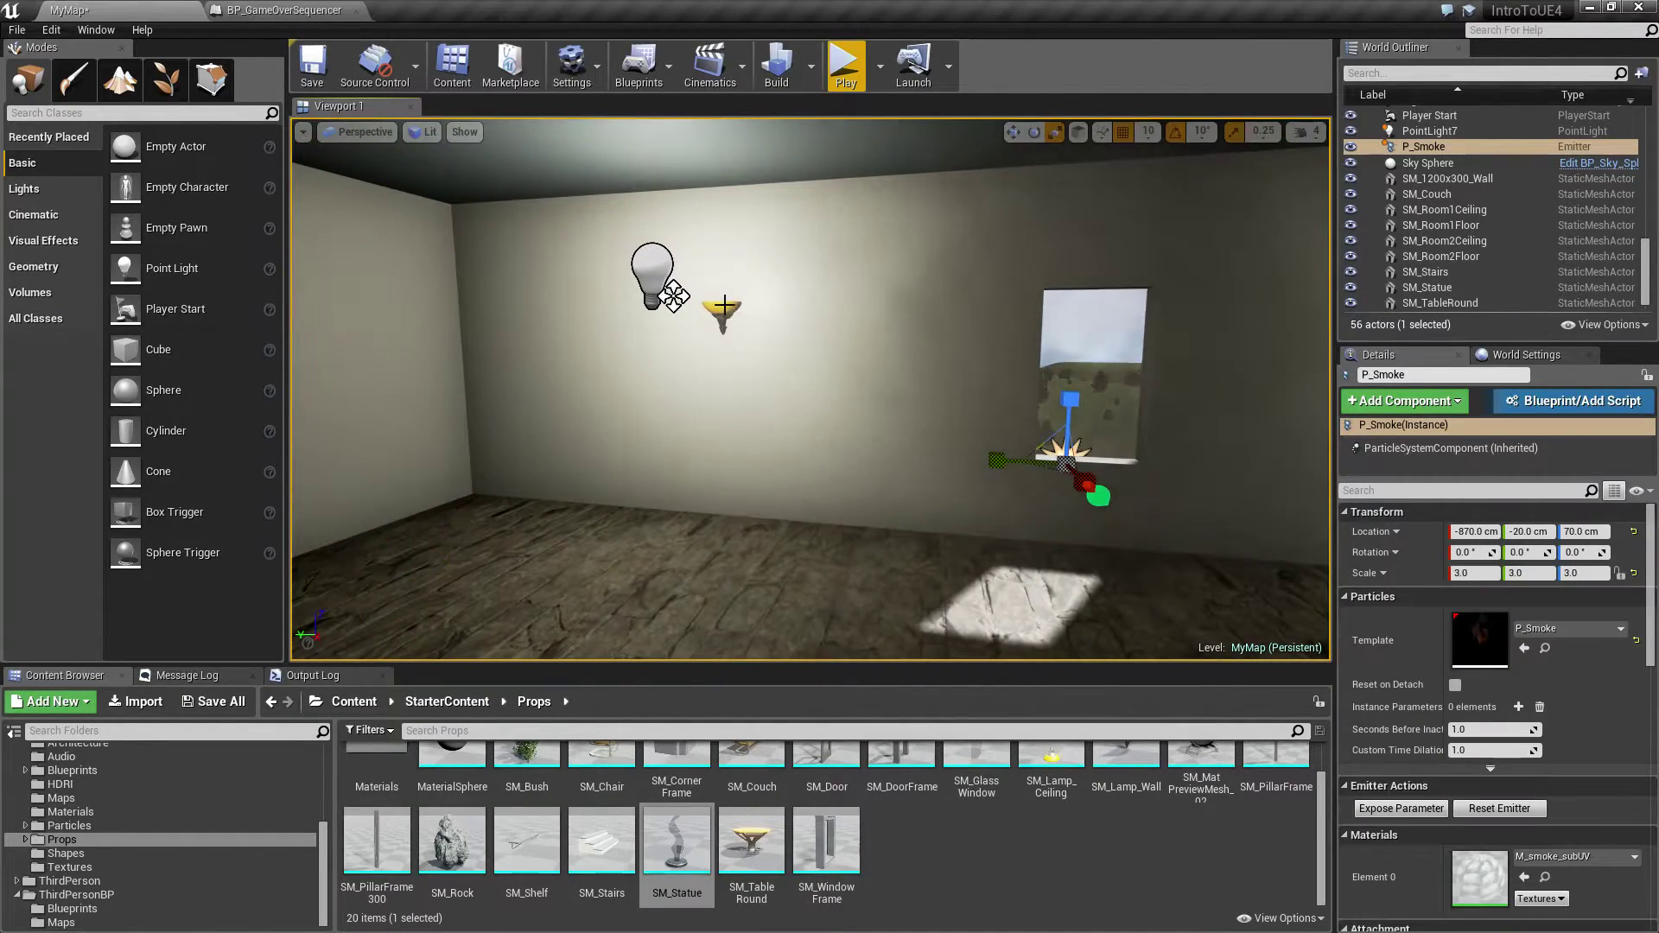
pyautogui.press('s')
pyautogui.moveTo(833, 388); pyautogui.dragTo(700, 386, button='right')
pyautogui.click(805, 356)
pyautogui.press('Escape')
# Examine the lower room around the red trigger and exit door, selecting the landscape that shows through its corner
pyautogui.press('w')
pyautogui.moveTo(849, 385); pyautogui.dragTo(631, 476, button='right')
pyautogui.press('s')
pyautogui.moveTo(864, 476); pyautogui.dragTo(709, 419, button='right')
pyautogui.press('w')
pyautogui.moveTo(898, 449); pyautogui.dragTo(1037, 415, button='right')
pyautogui.moveTo(856, 389)
pyautogui.mouseDown(button='right')
pyautogui.moveTo(855, 346)
pyautogui.moveTo(890, 346)
pyautogui.moveTo(864, 380)
pyautogui.moveTo(847, 363)
pyautogui.moveTo(941, 367)
pyautogui.moveTo(968, 341)
pyautogui.moveTo(1063, 363)
pyautogui.moveTo(804, 406)
pyautogui.moveTo(838, 389)
pyautogui.mouseUp(button='right')
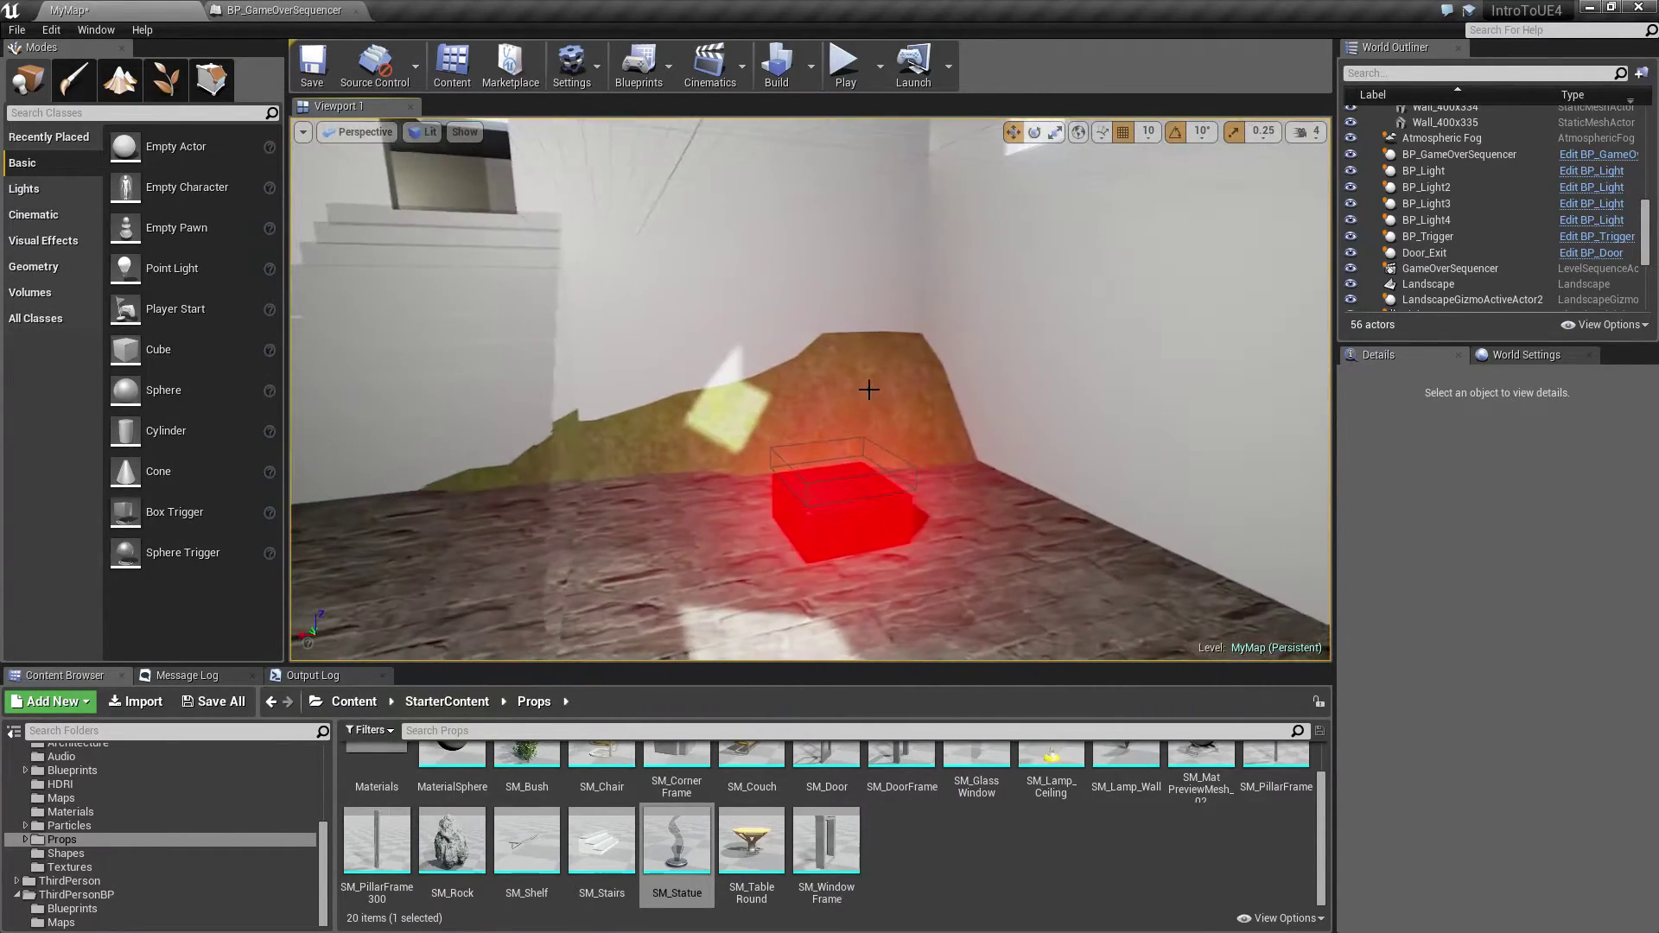
pyautogui.click(873, 391)
pyautogui.moveTo(988, 448); pyautogui.dragTo(942, 440, button='right')
pyautogui.moveTo(690, 156); pyautogui.dragTo(744, 160, button='right')
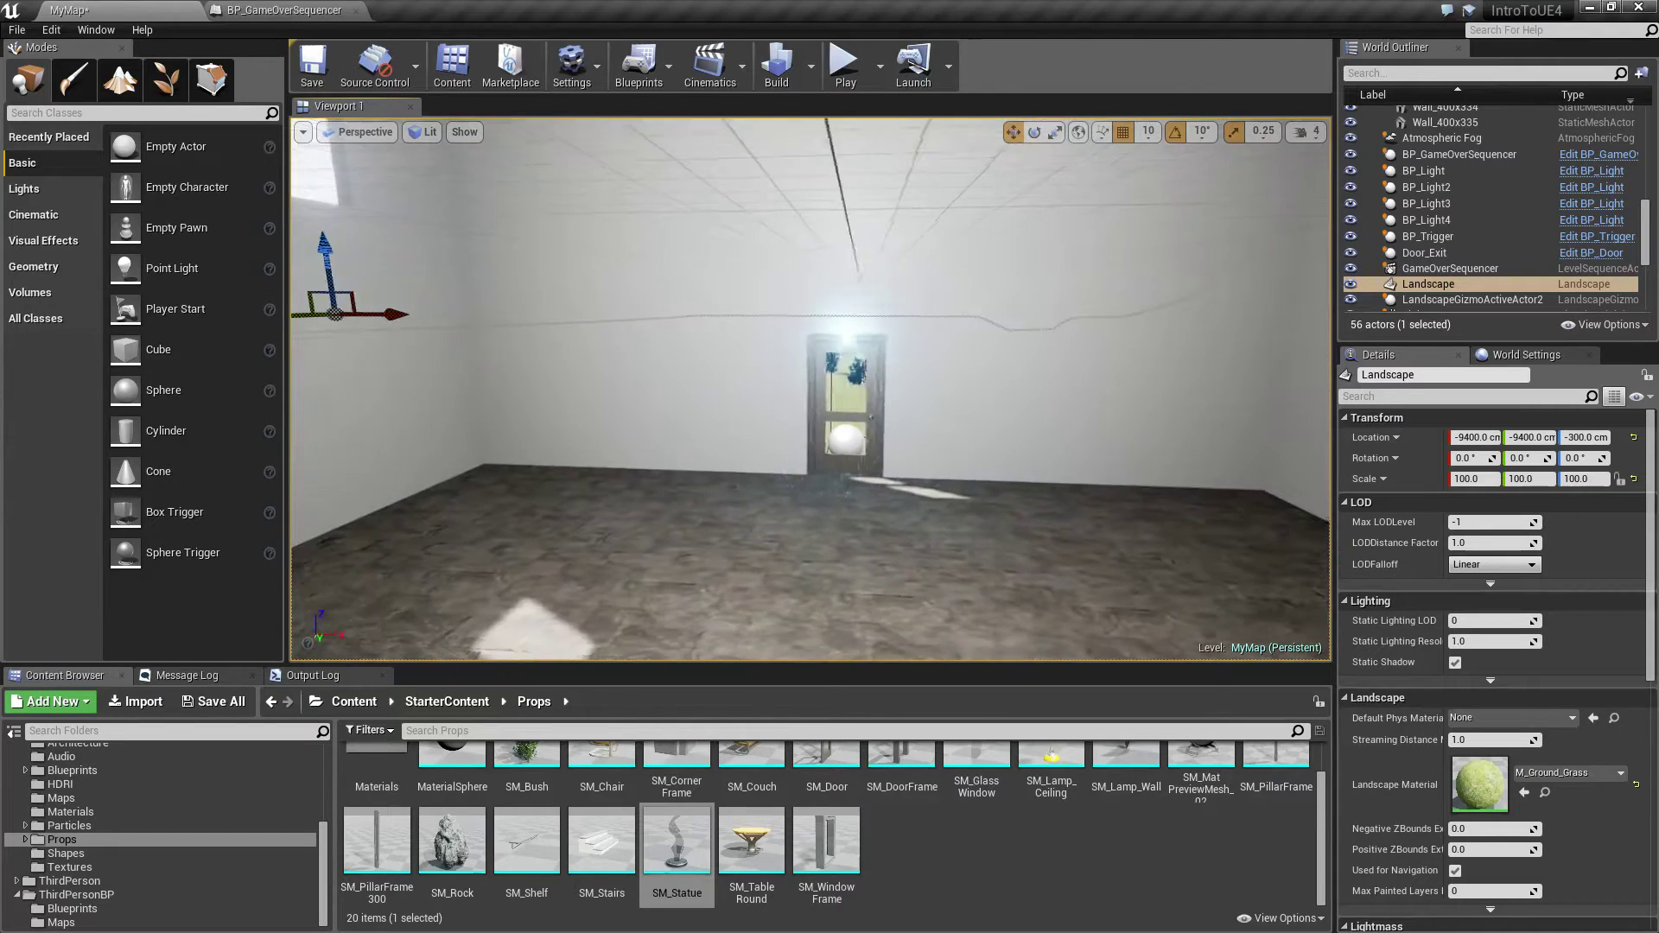
pyautogui.moveTo(938, 442); pyautogui.dragTo(940, 429, button='right')
pyautogui.press('Escape')
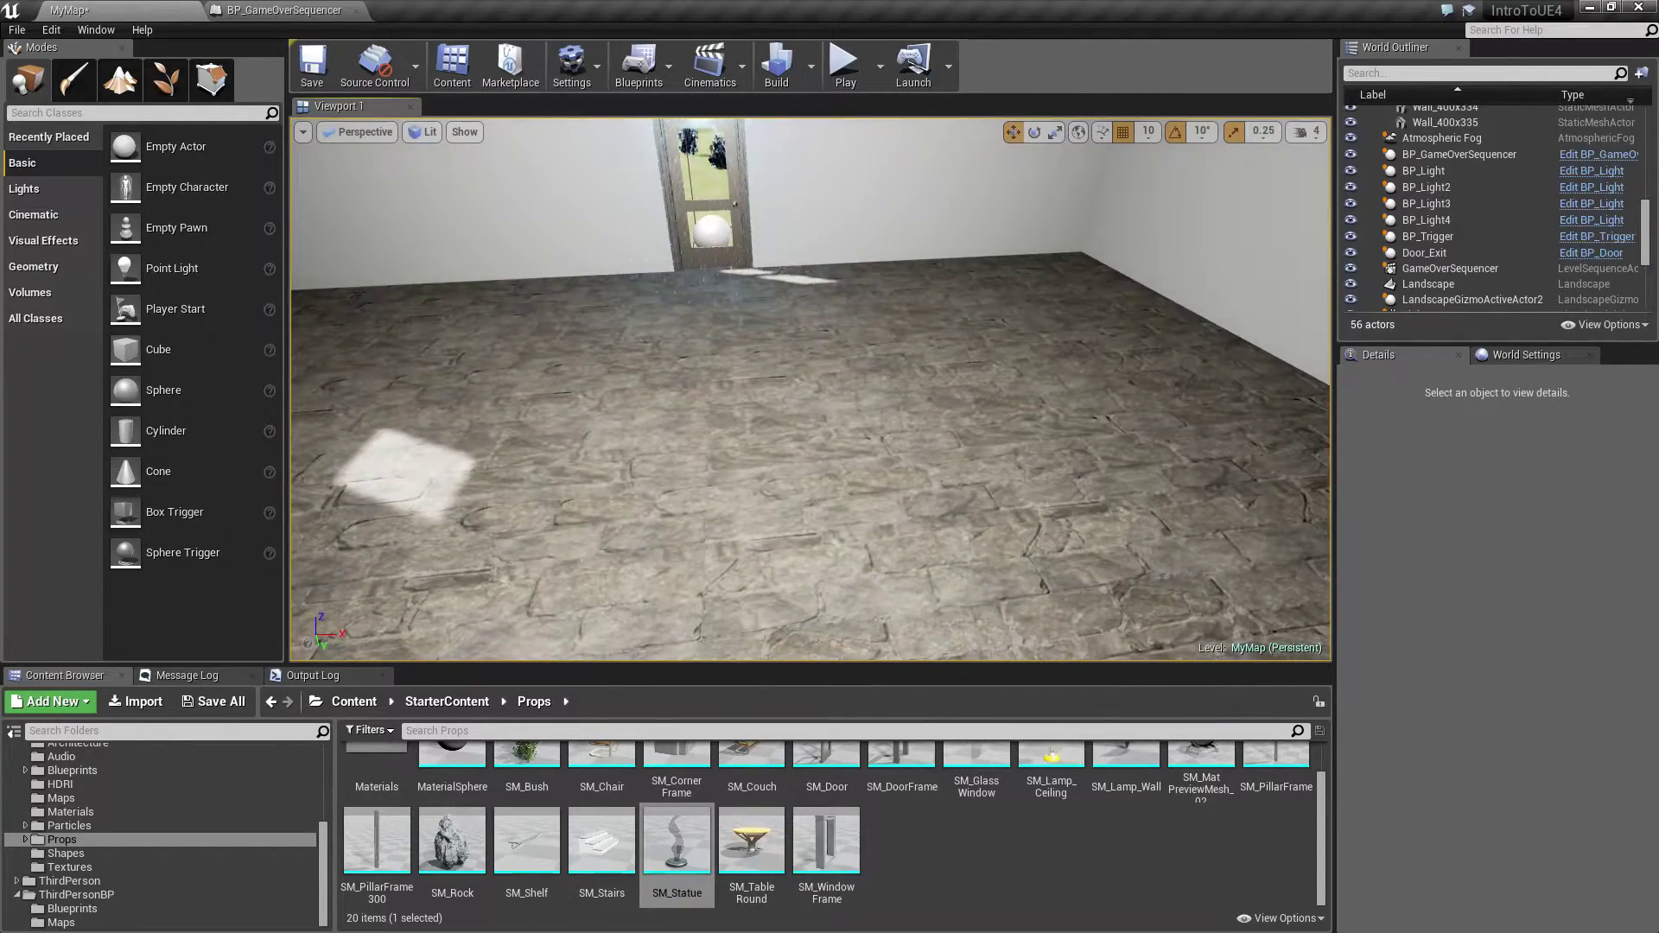
# Inspect the second room's floor mesh and the SM_Water river surface by selecting each one
pyautogui.click(812, 449)
pyautogui.moveTo(812, 450); pyautogui.dragTo(1063, 354, button='right')
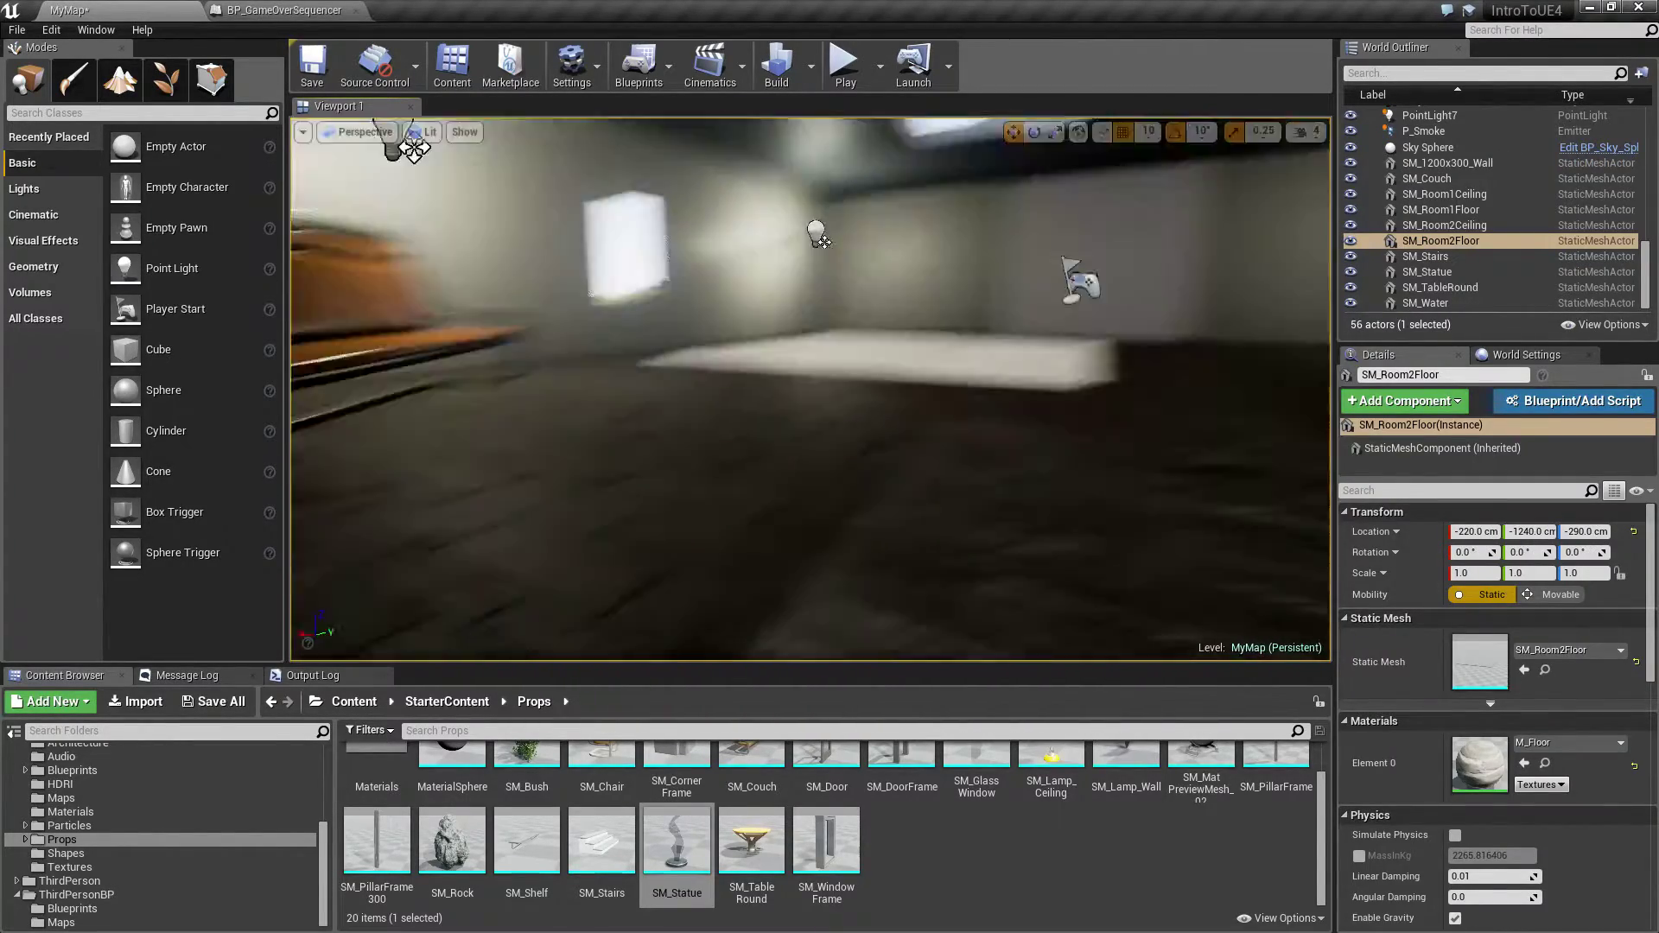
pyautogui.moveTo(813, 389); pyautogui.dragTo(691, 527, button='right')
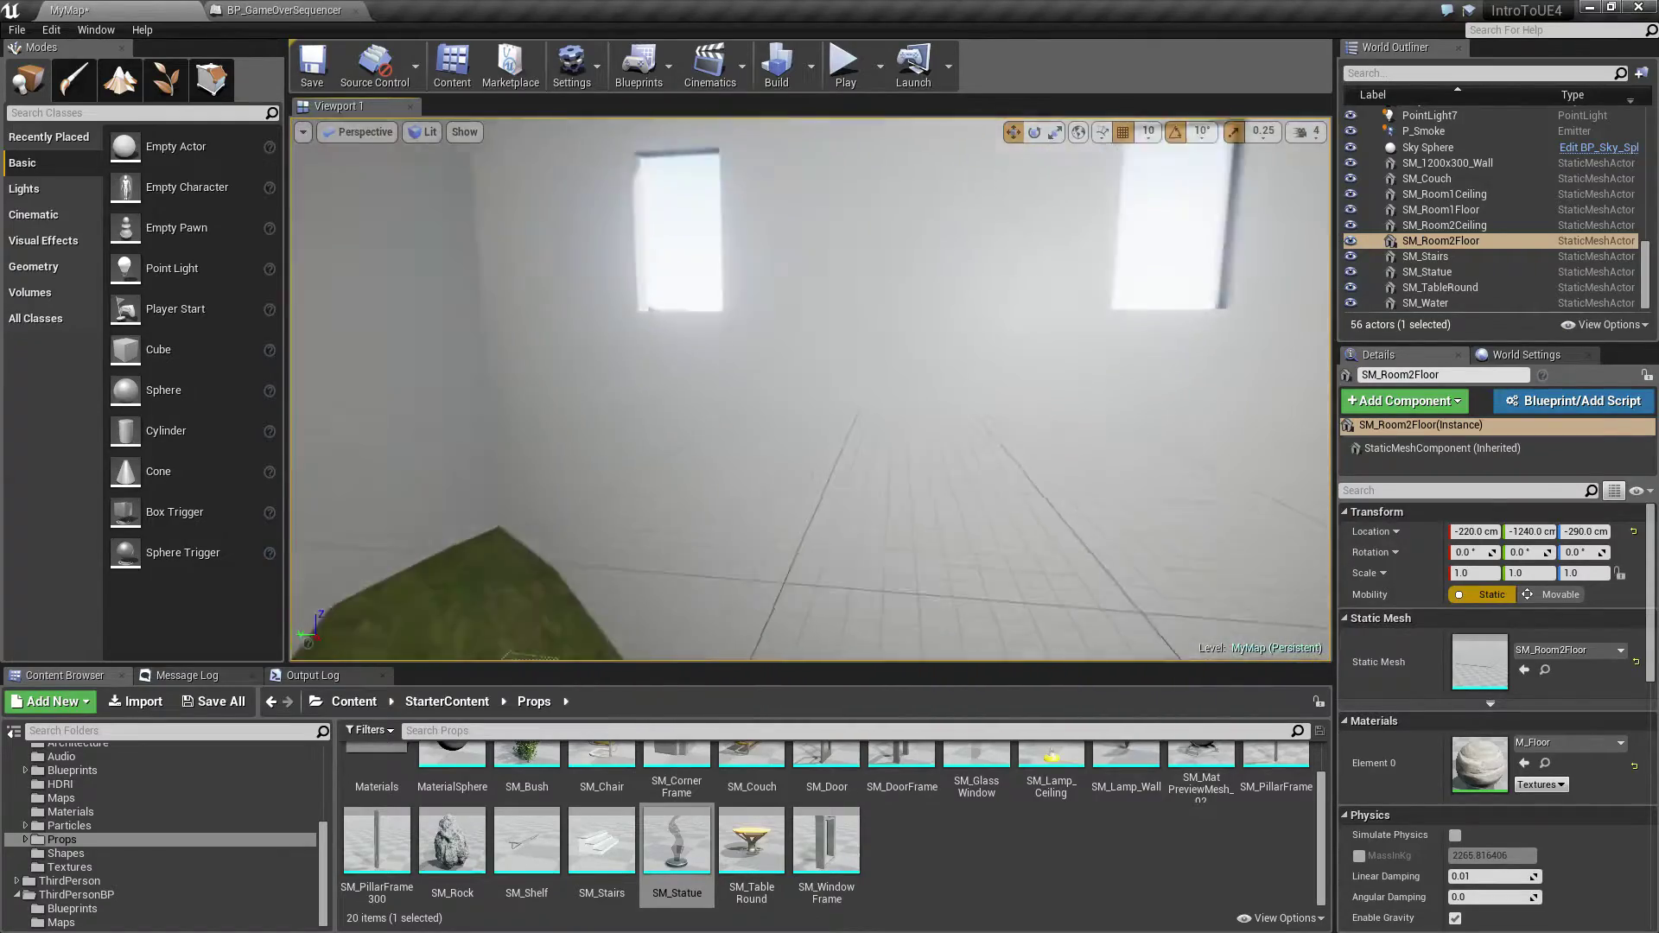
pyautogui.moveTo(812, 389); pyautogui.dragTo(337, 380, button='right')
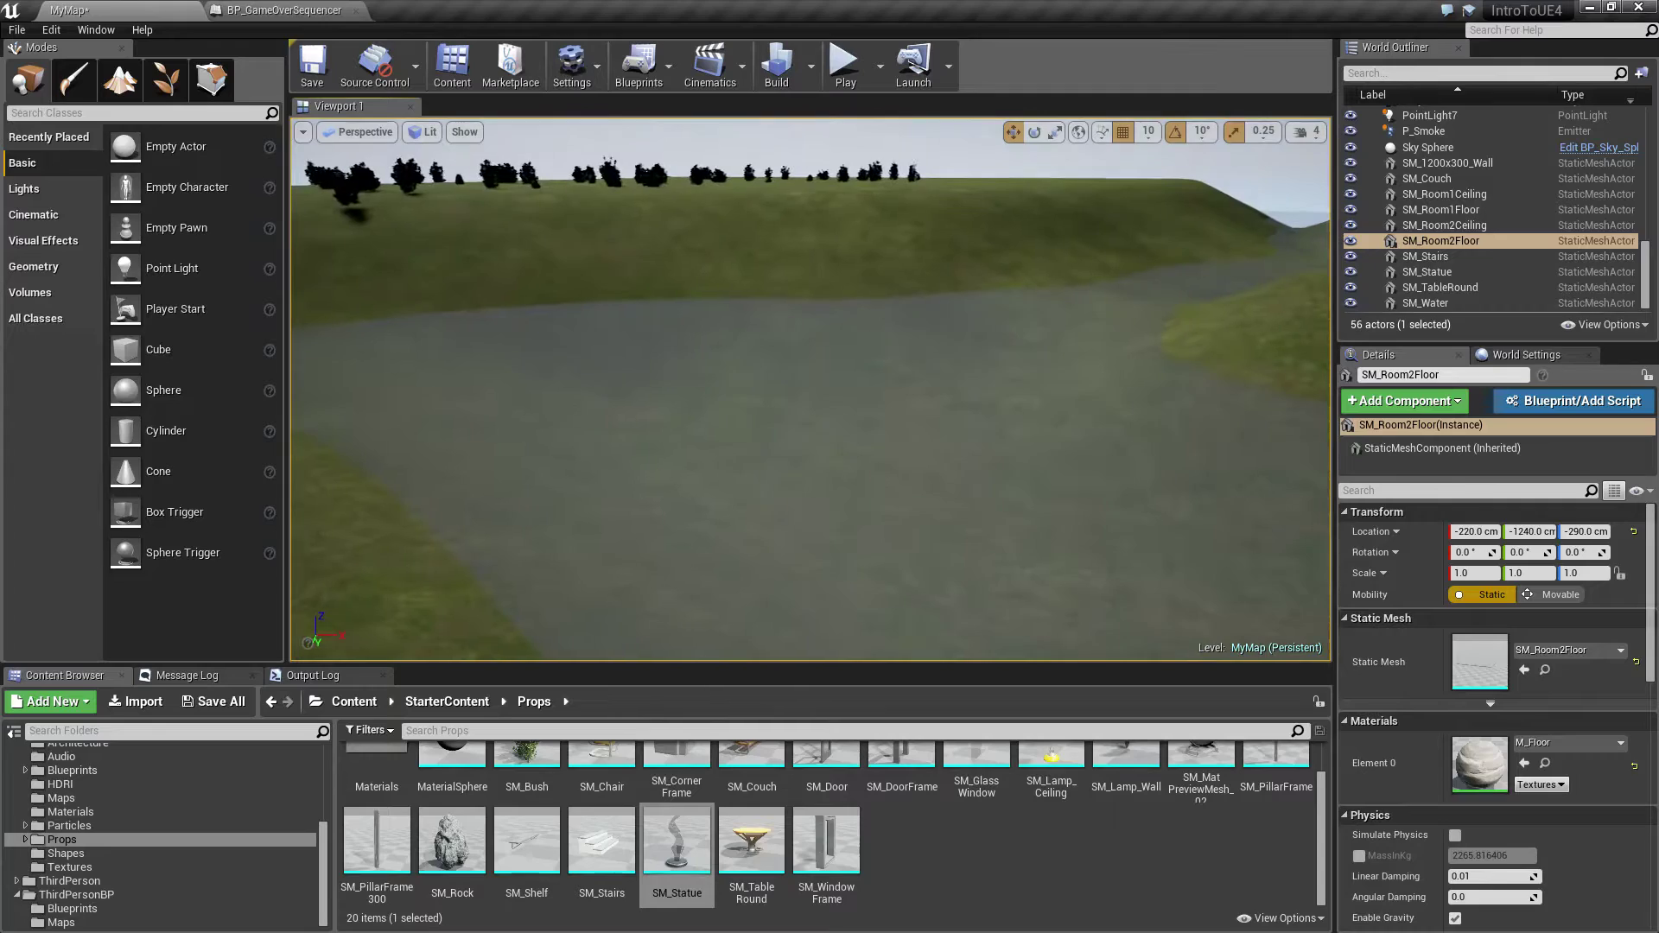
pyautogui.click(812, 432)
pyautogui.moveTo(812, 432); pyautogui.dragTo(830, 432, button='right')
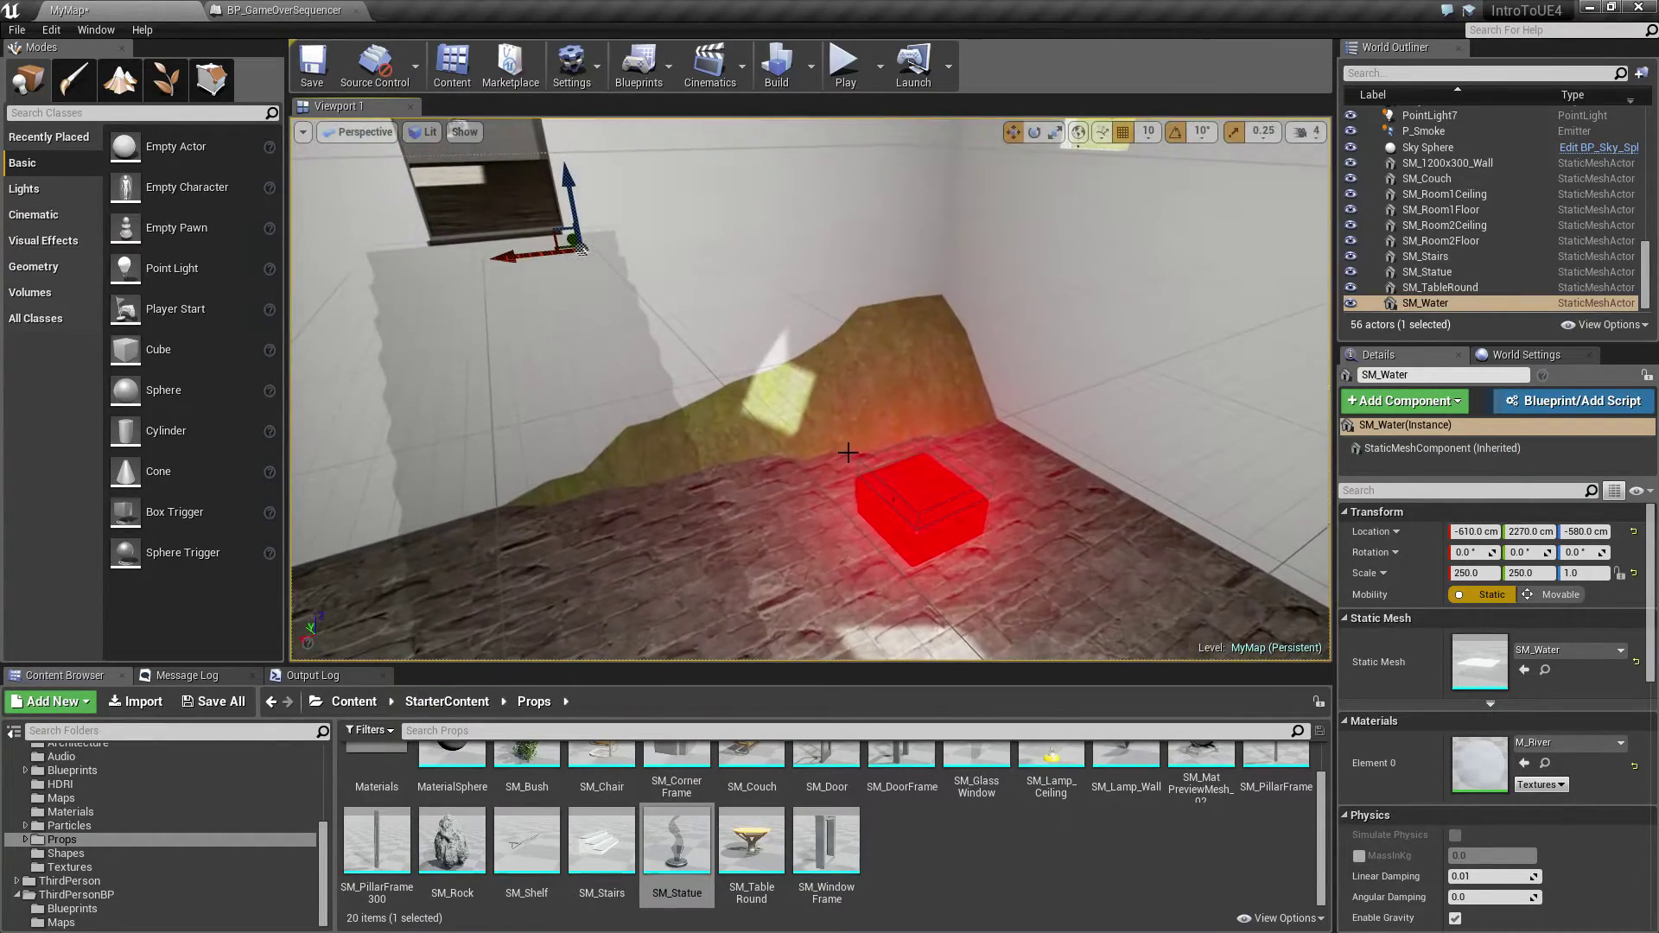
# Select the red BP_Trigger in the lower room and examine the trigger and the exit door
pyautogui.click(927, 488)
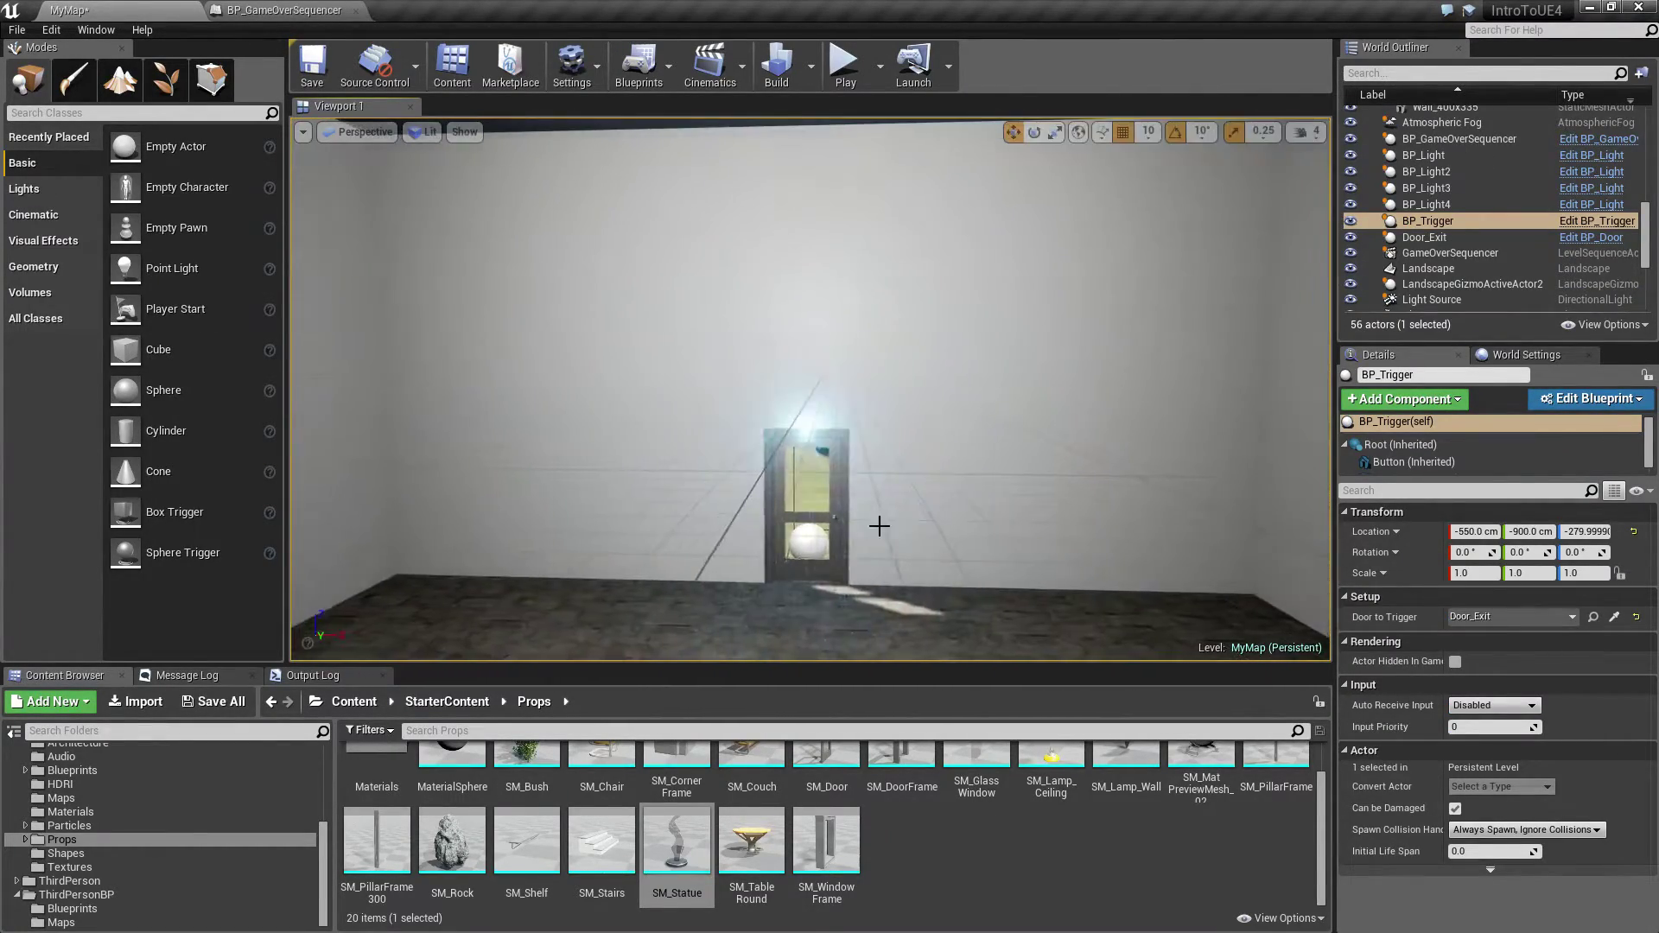
pyautogui.click(894, 526)
pyautogui.press('f')
pyautogui.press('w')
pyautogui.moveTo(896, 530); pyautogui.dragTo(911, 540, button='right')
# Focus on BP_GameOverSequencer at the exit door and look over the building's exterior from several angles
pyautogui.click(858, 503)
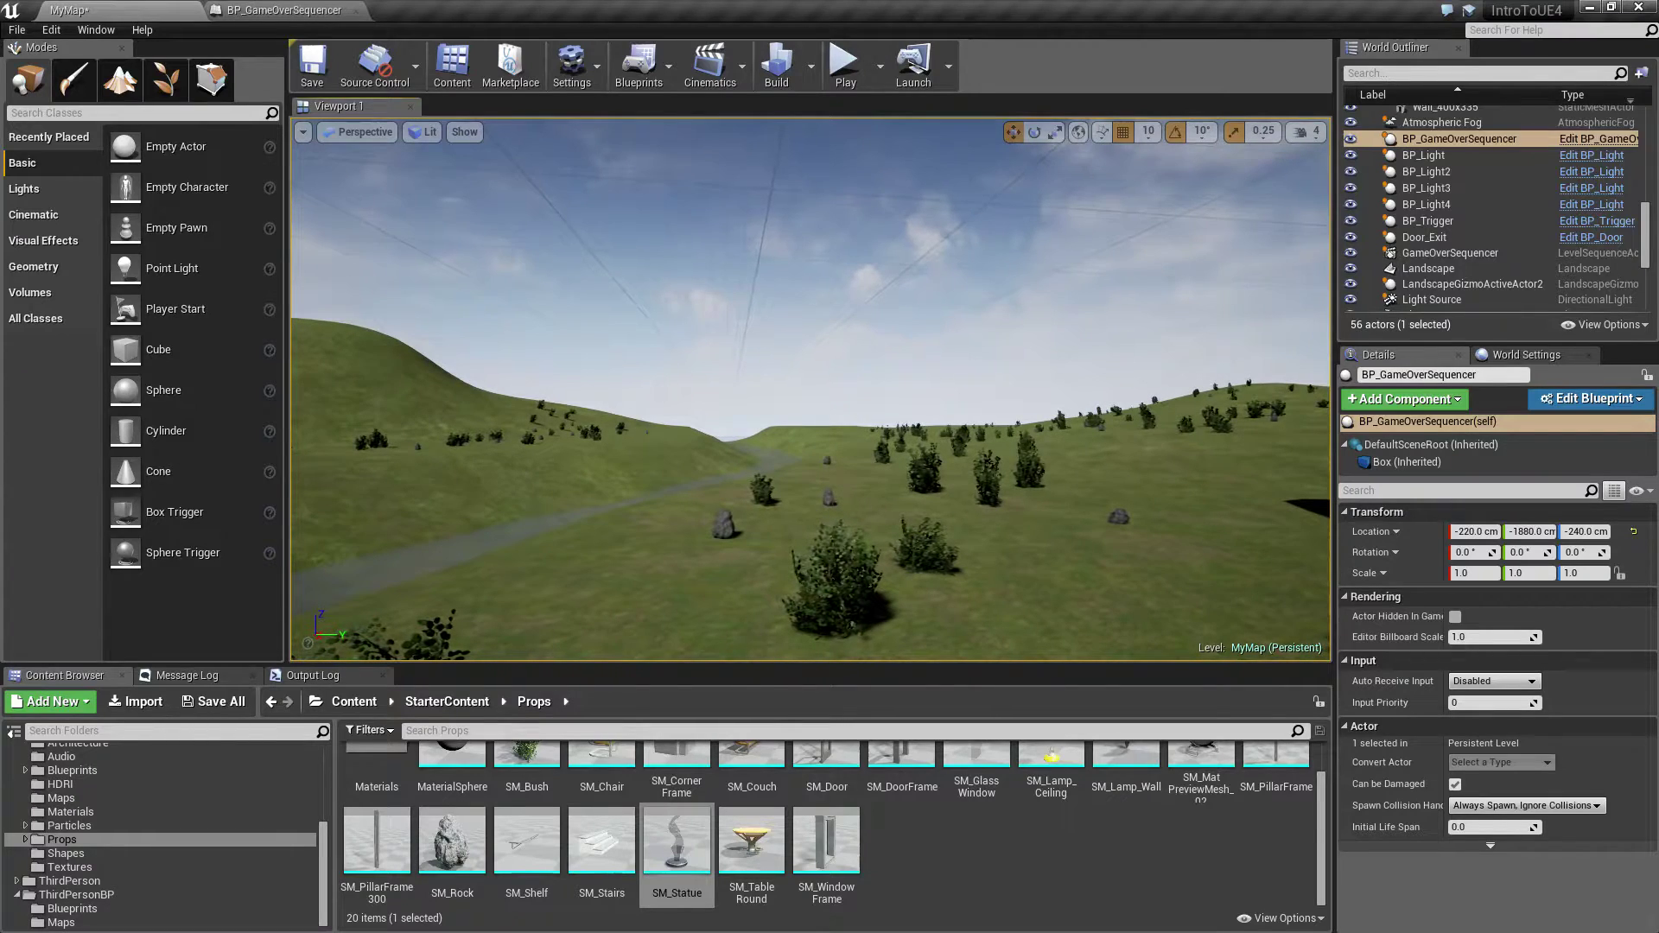
pyautogui.press('f')
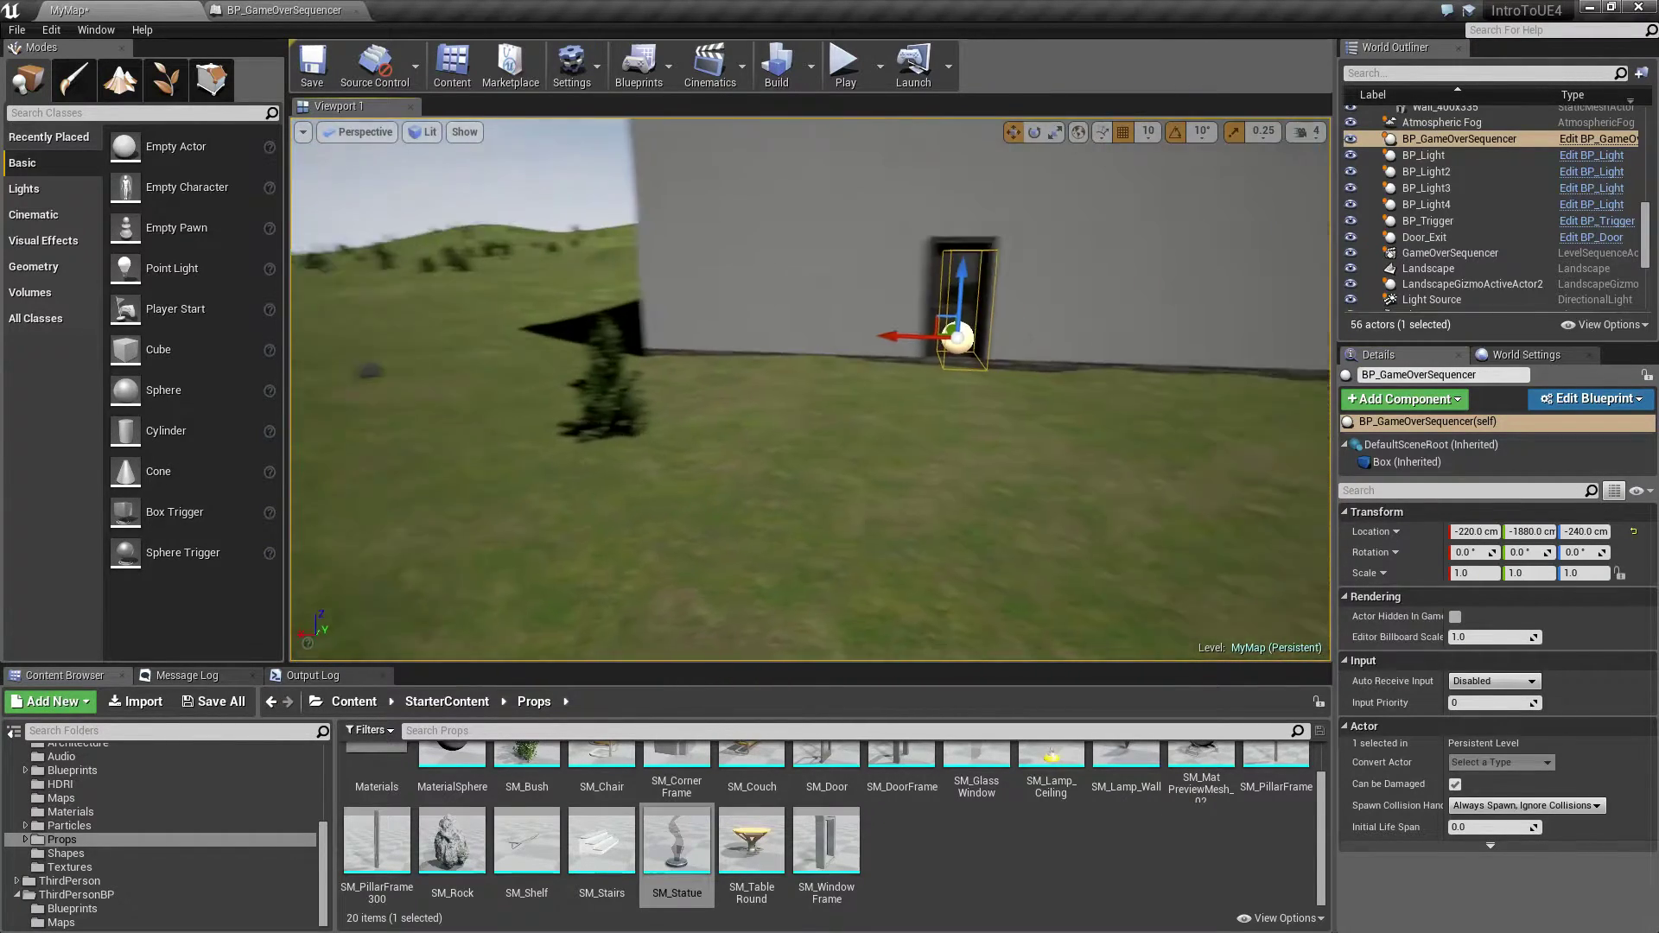
pyautogui.moveTo(911, 540); pyautogui.dragTo(911, 540, button='right')
pyautogui.press('s')
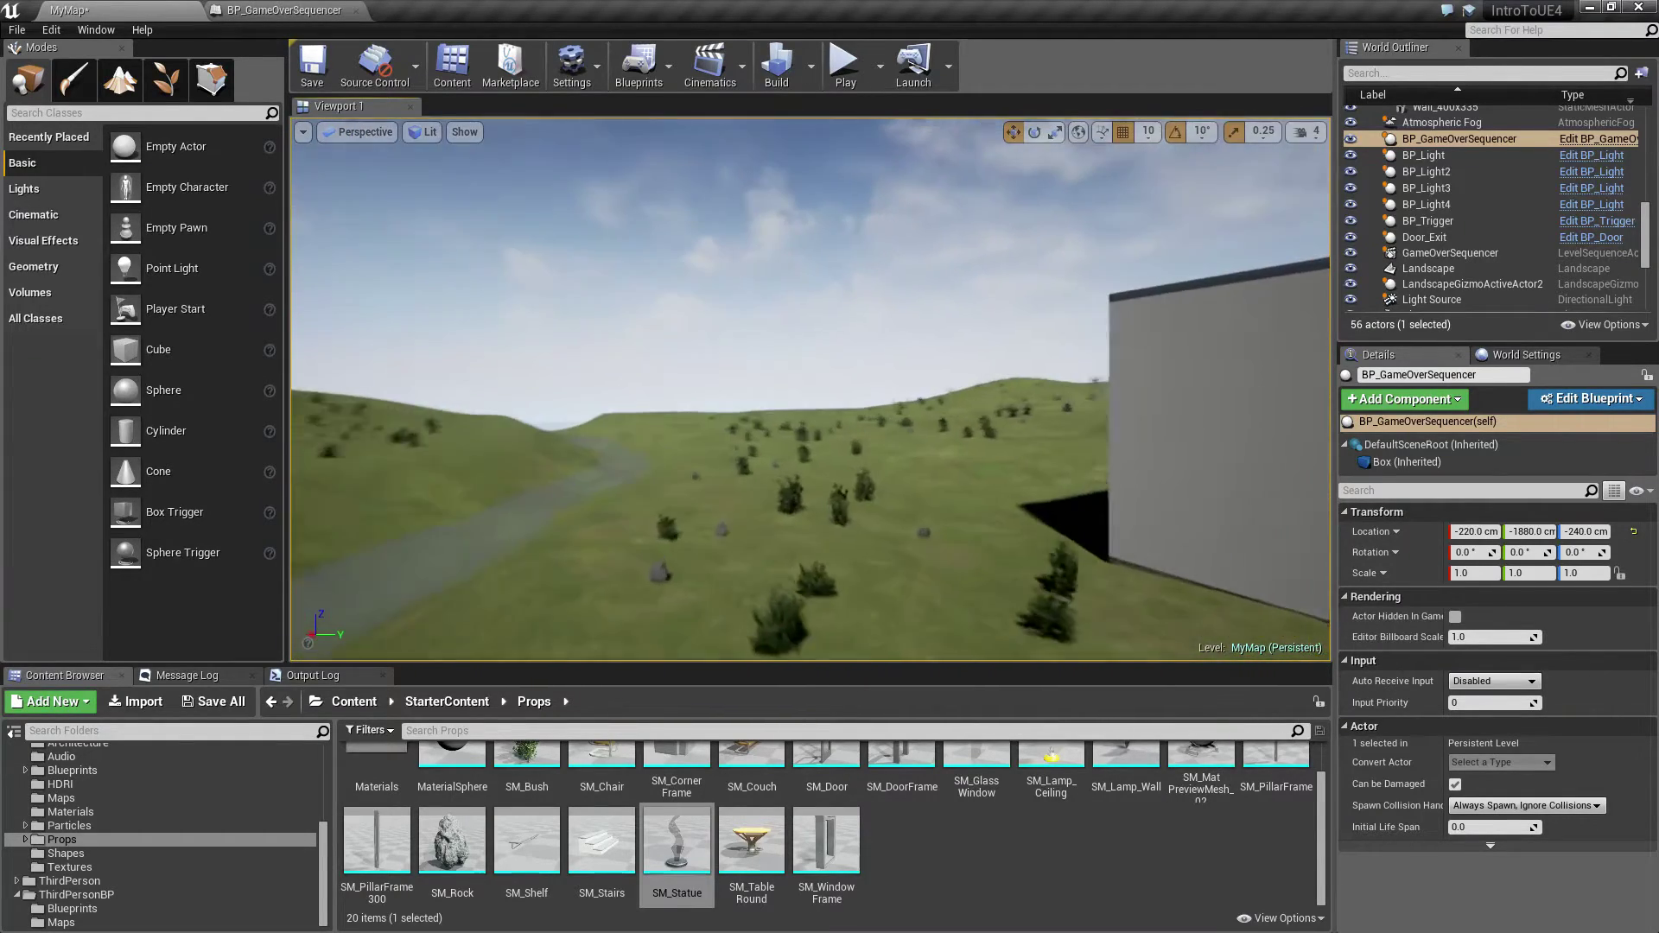
pyautogui.moveTo(1253, 281); pyautogui.dragTo(1253, 281, button='right')
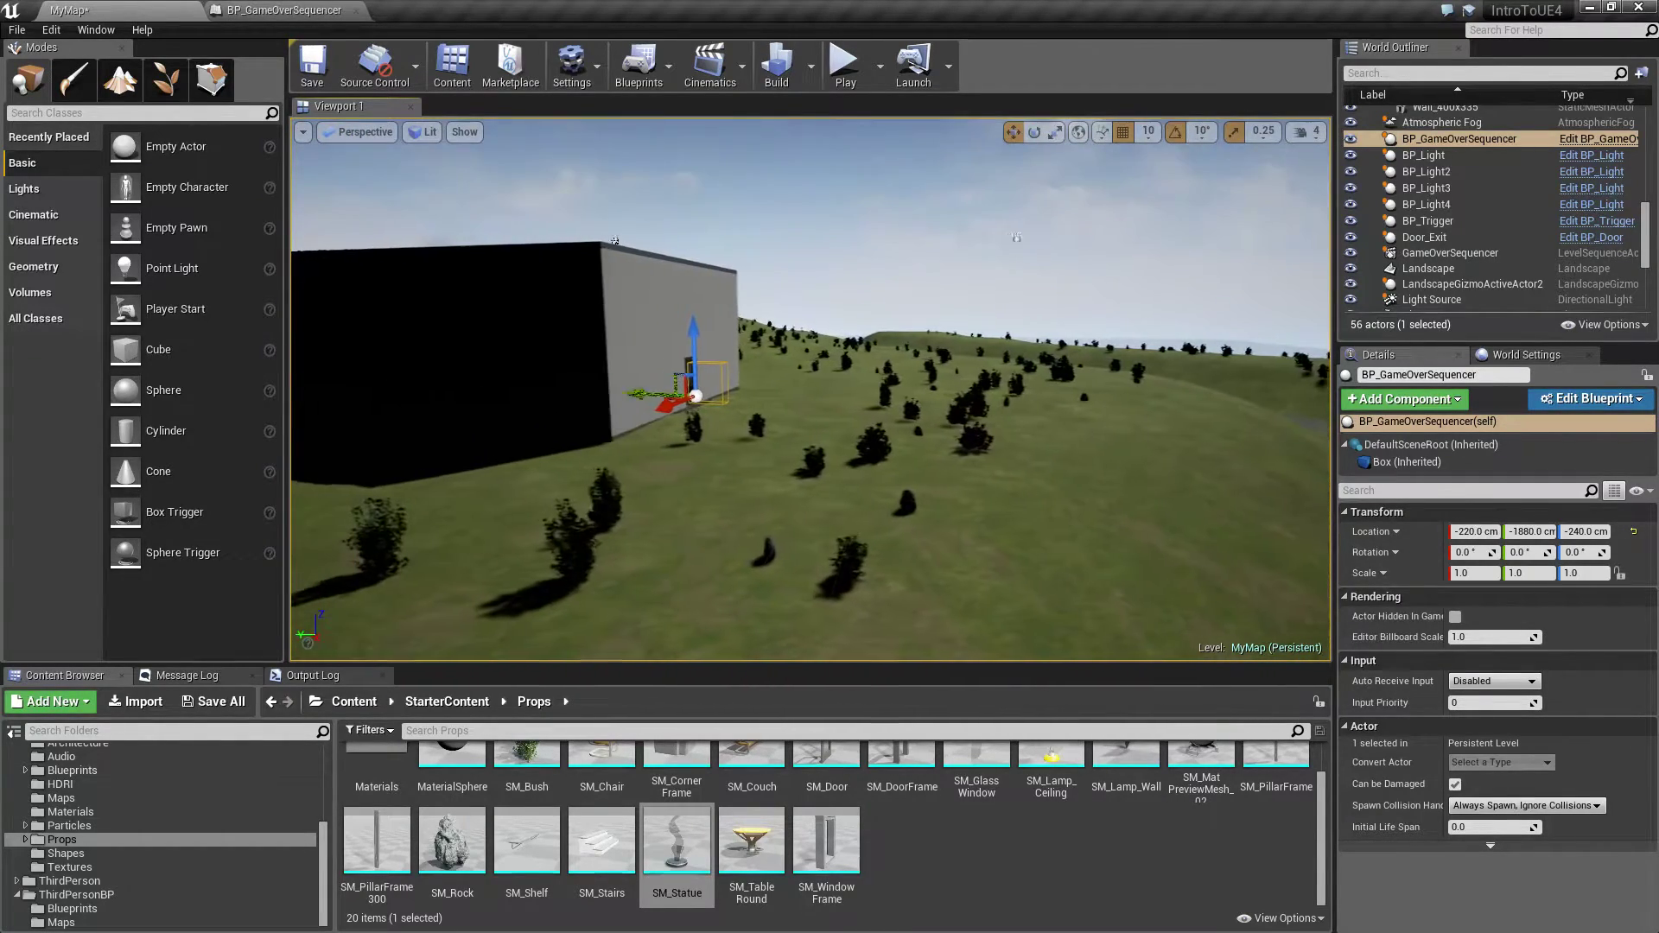
pyautogui.moveTo(1214, 251); pyautogui.dragTo(1214, 250, button='right')
pyautogui.moveTo(1086, 515); pyautogui.dragTo(1086, 515, button='right')
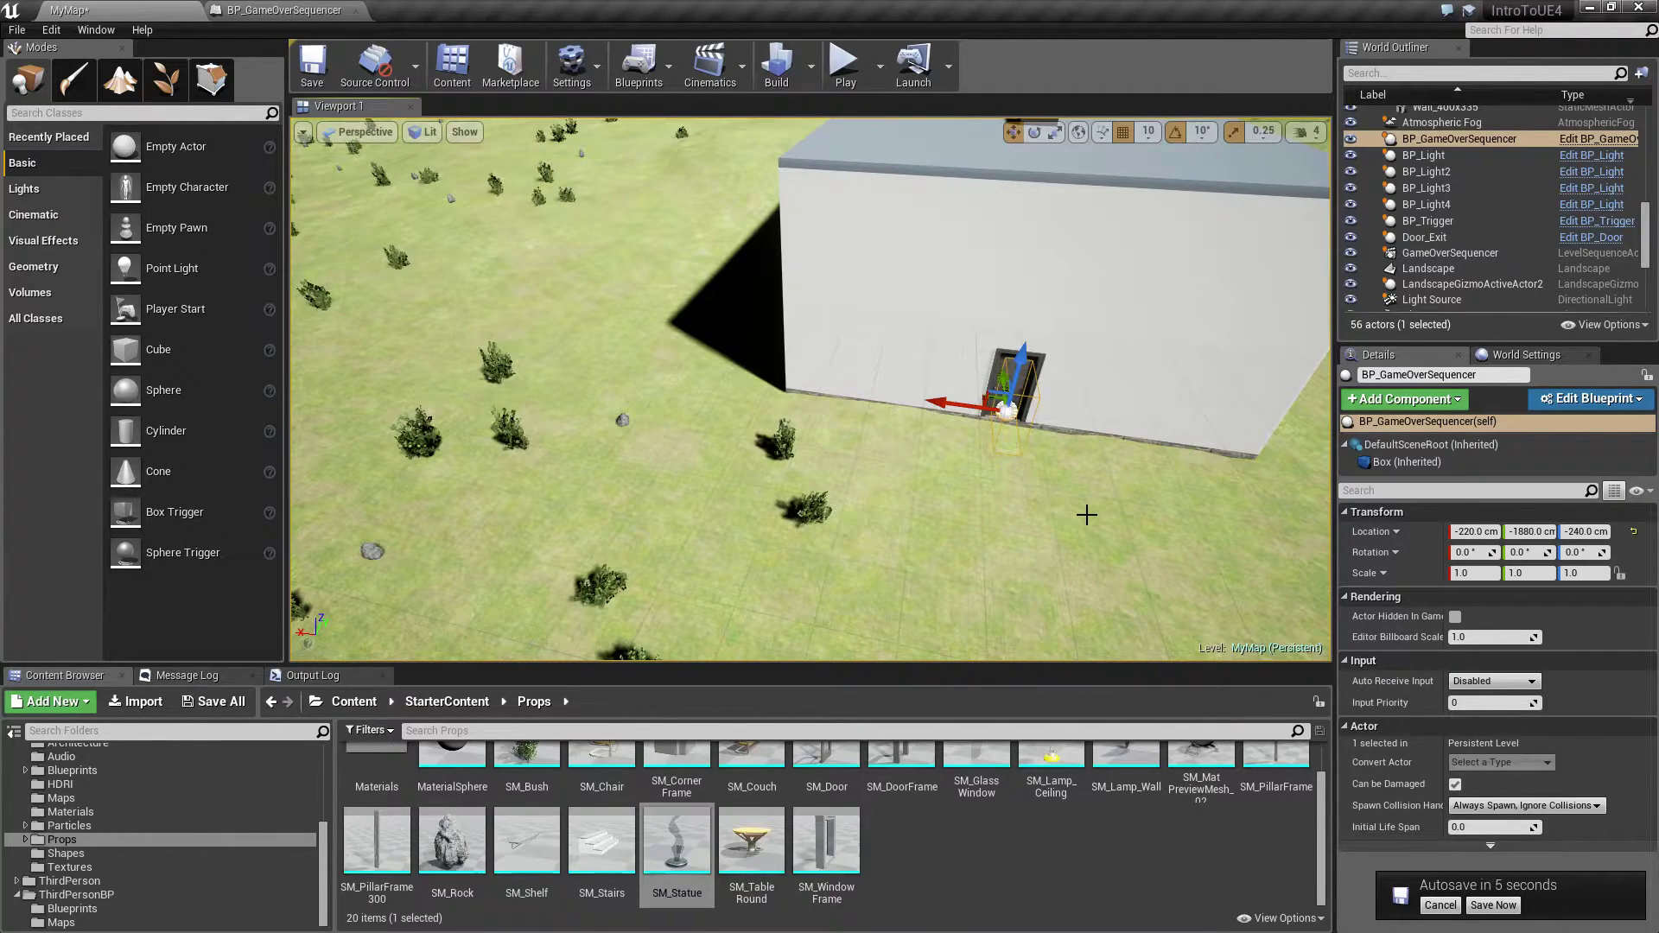
# Survey the building's exit-door side and the surrounding hills from outside, approaching the doorway
pyautogui.moveTo(918, 544); pyautogui.dragTo(1028, 449, button='right')
pyautogui.press('w')
pyautogui.moveTo(922, 306); pyautogui.dragTo(943, 265, button='right')
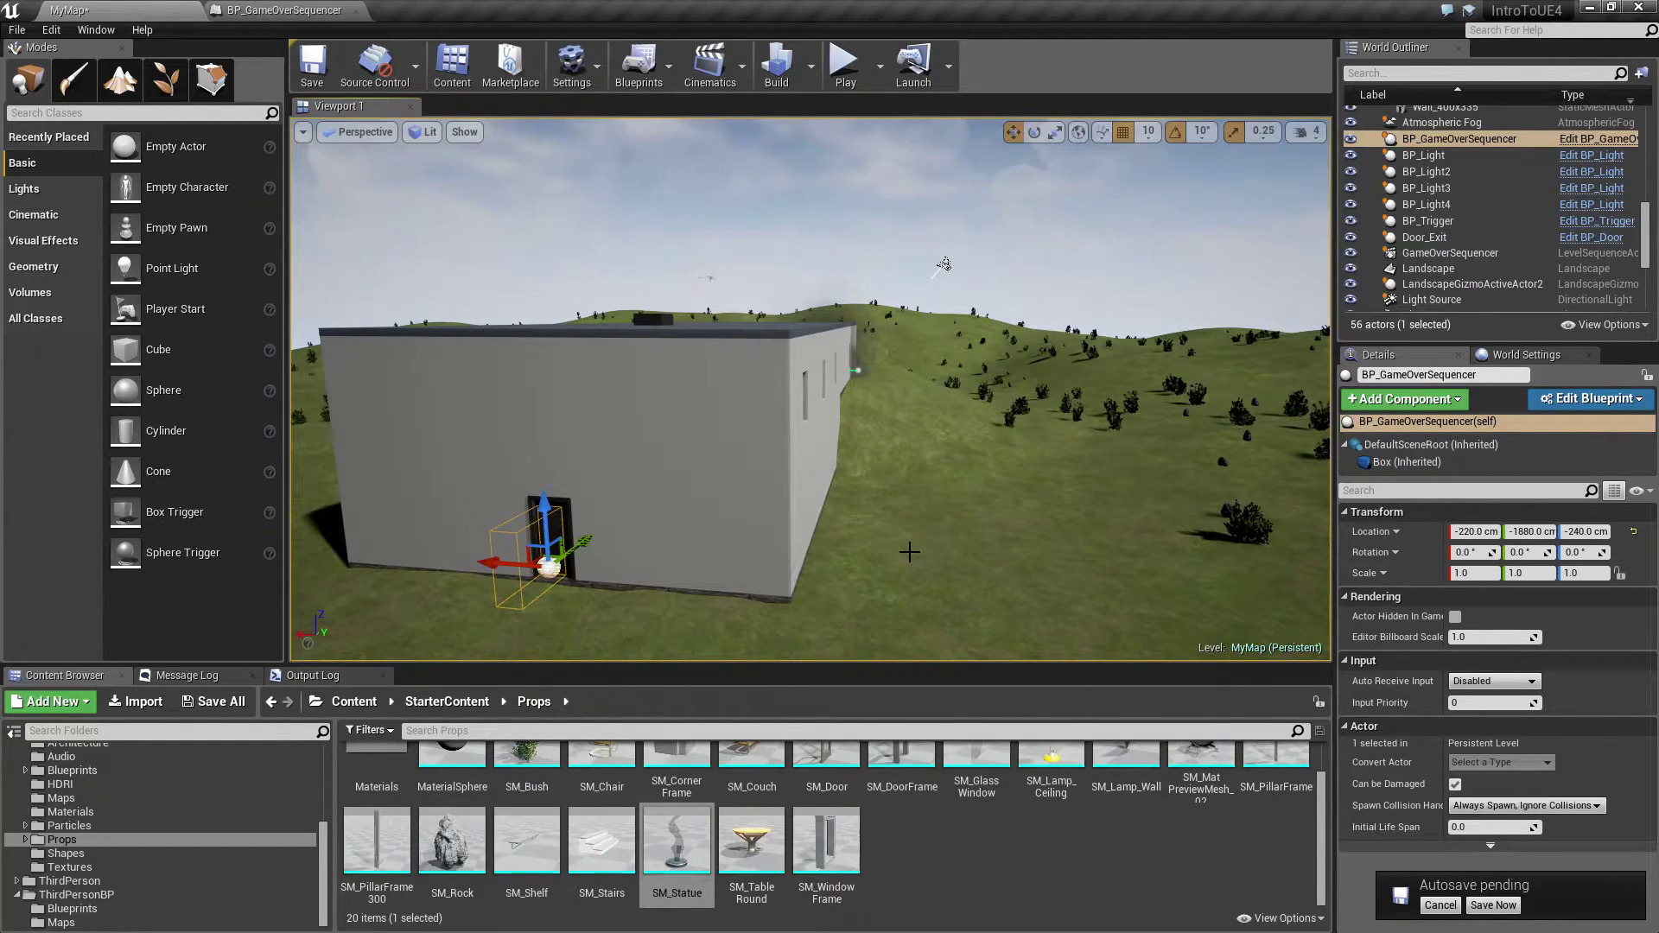
pyautogui.moveTo(910, 552); pyautogui.dragTo(831, 552, button='right')
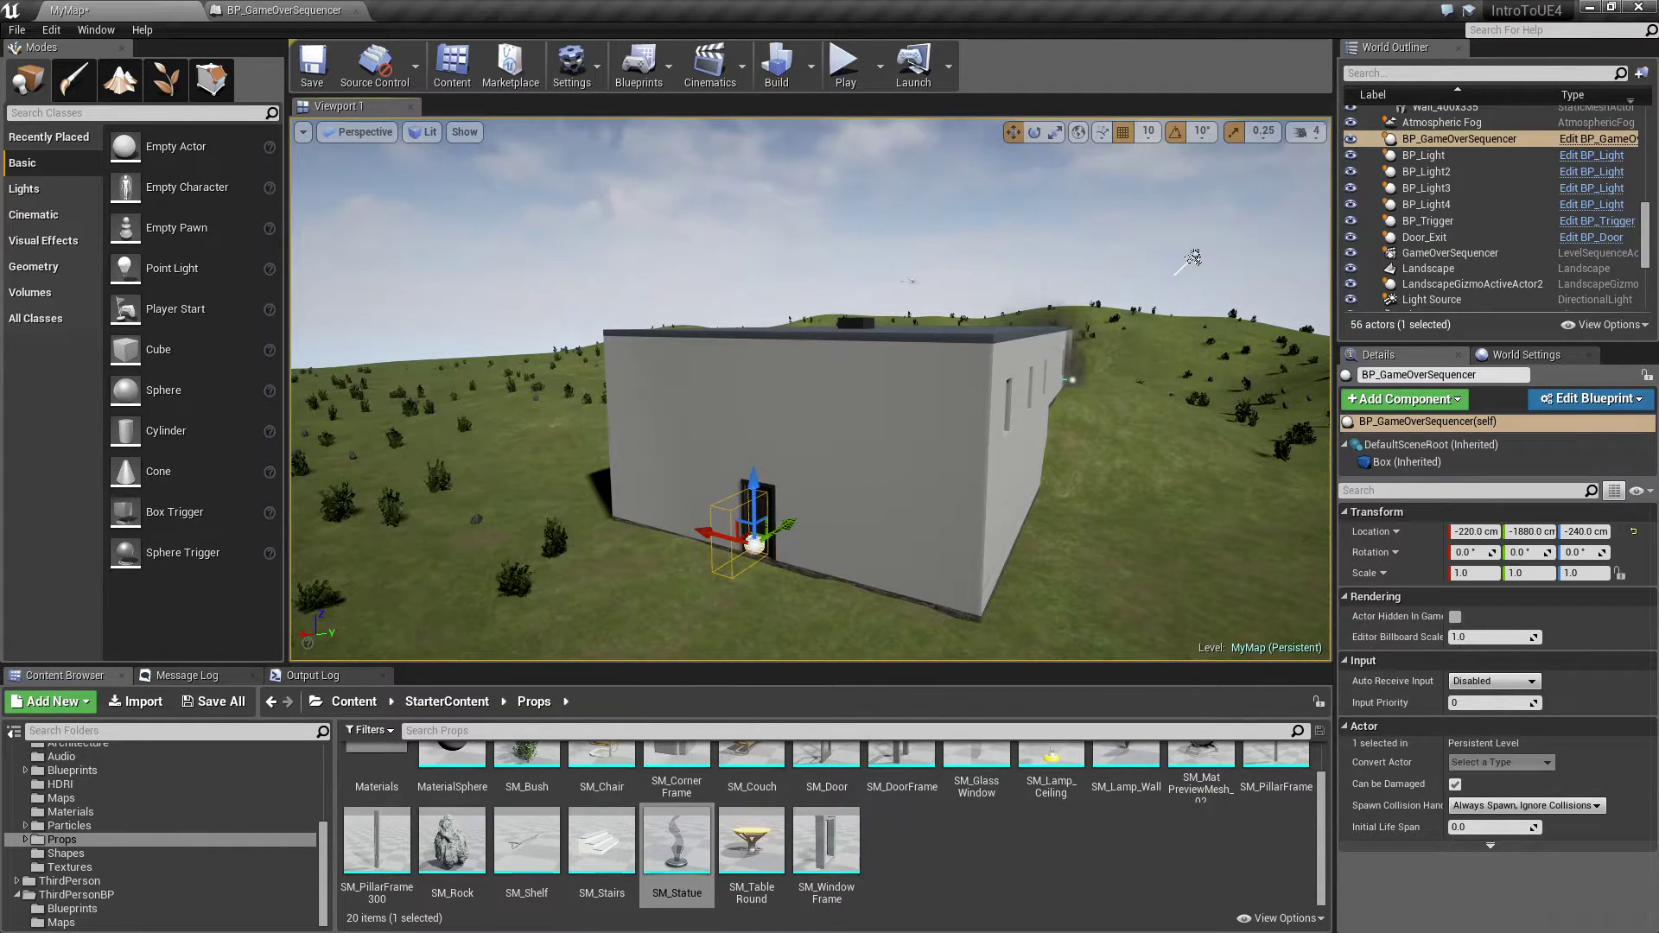
pyautogui.moveTo(831, 552); pyautogui.dragTo(892, 552, button='right')
pyautogui.press('w')
pyautogui.moveTo(757, 353); pyautogui.dragTo(777, 352, button='right')
# Select BP_Trigger in the lower room and examine the exit door and the walls around it
pyautogui.click(731, 536)
pyautogui.moveTo(731, 535); pyautogui.dragTo(830, 536, button='right')
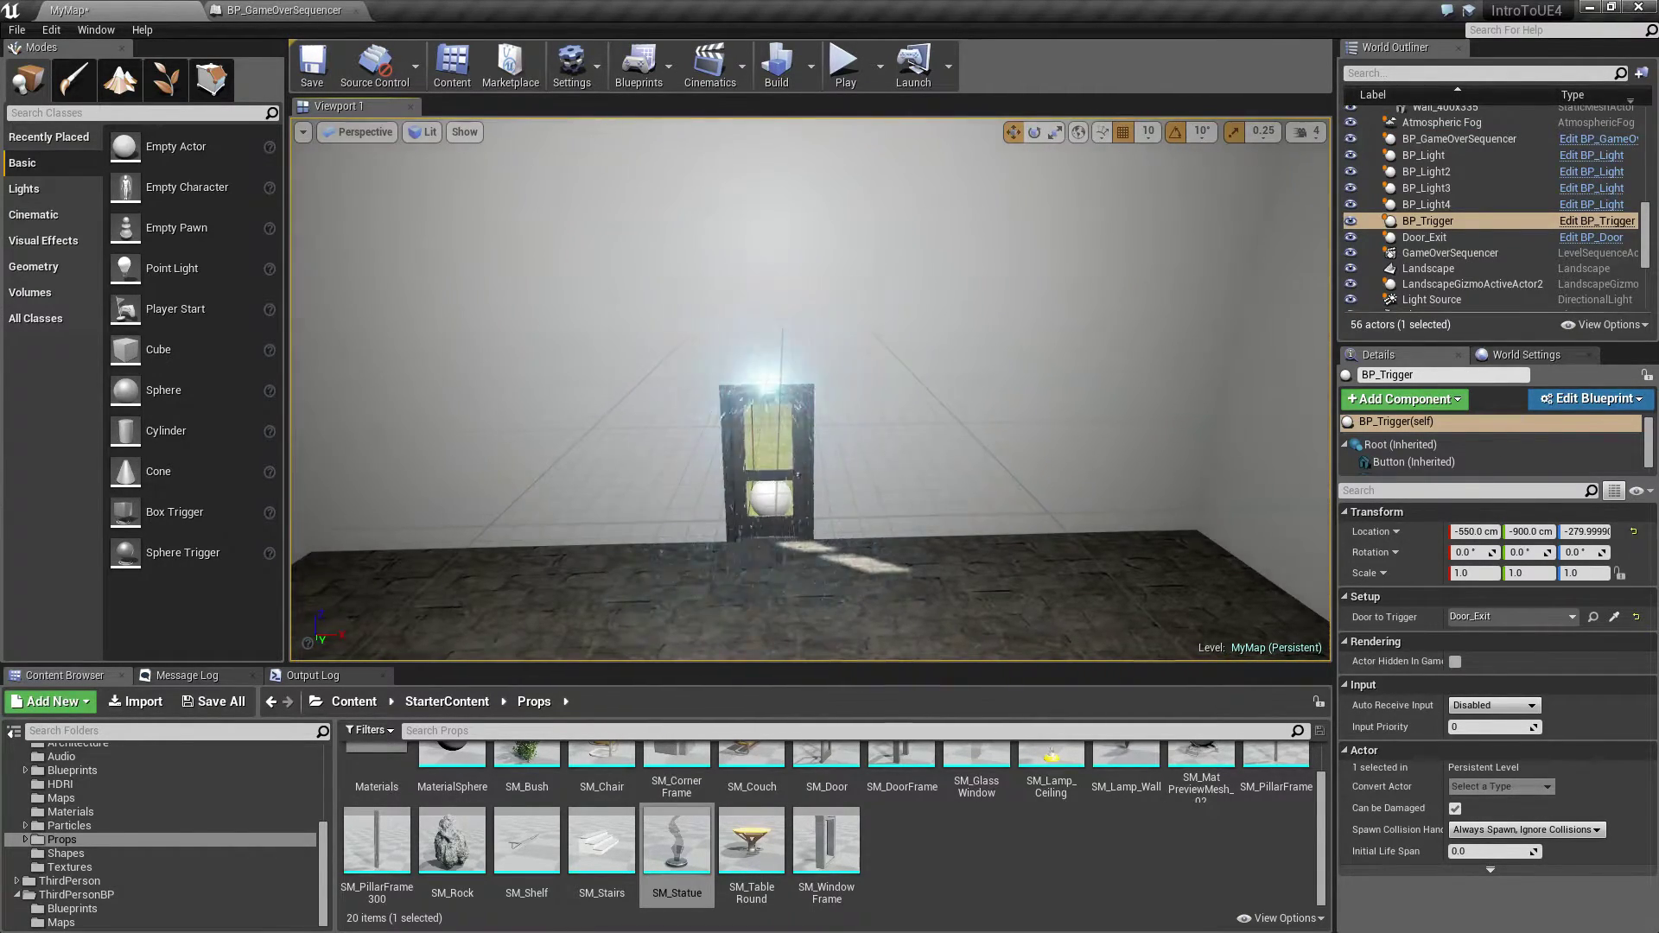
pyautogui.click(807, 467)
pyautogui.press('d')
pyautogui.moveTo(808, 467); pyautogui.dragTo(294, 467, button='right')
pyautogui.moveTo(822, 495); pyautogui.dragTo(1279, 495, button='right')
# Clear the selection and view the open landscape and the building's exit side from a distance
pyautogui.press('Escape')
pyautogui.press('w')
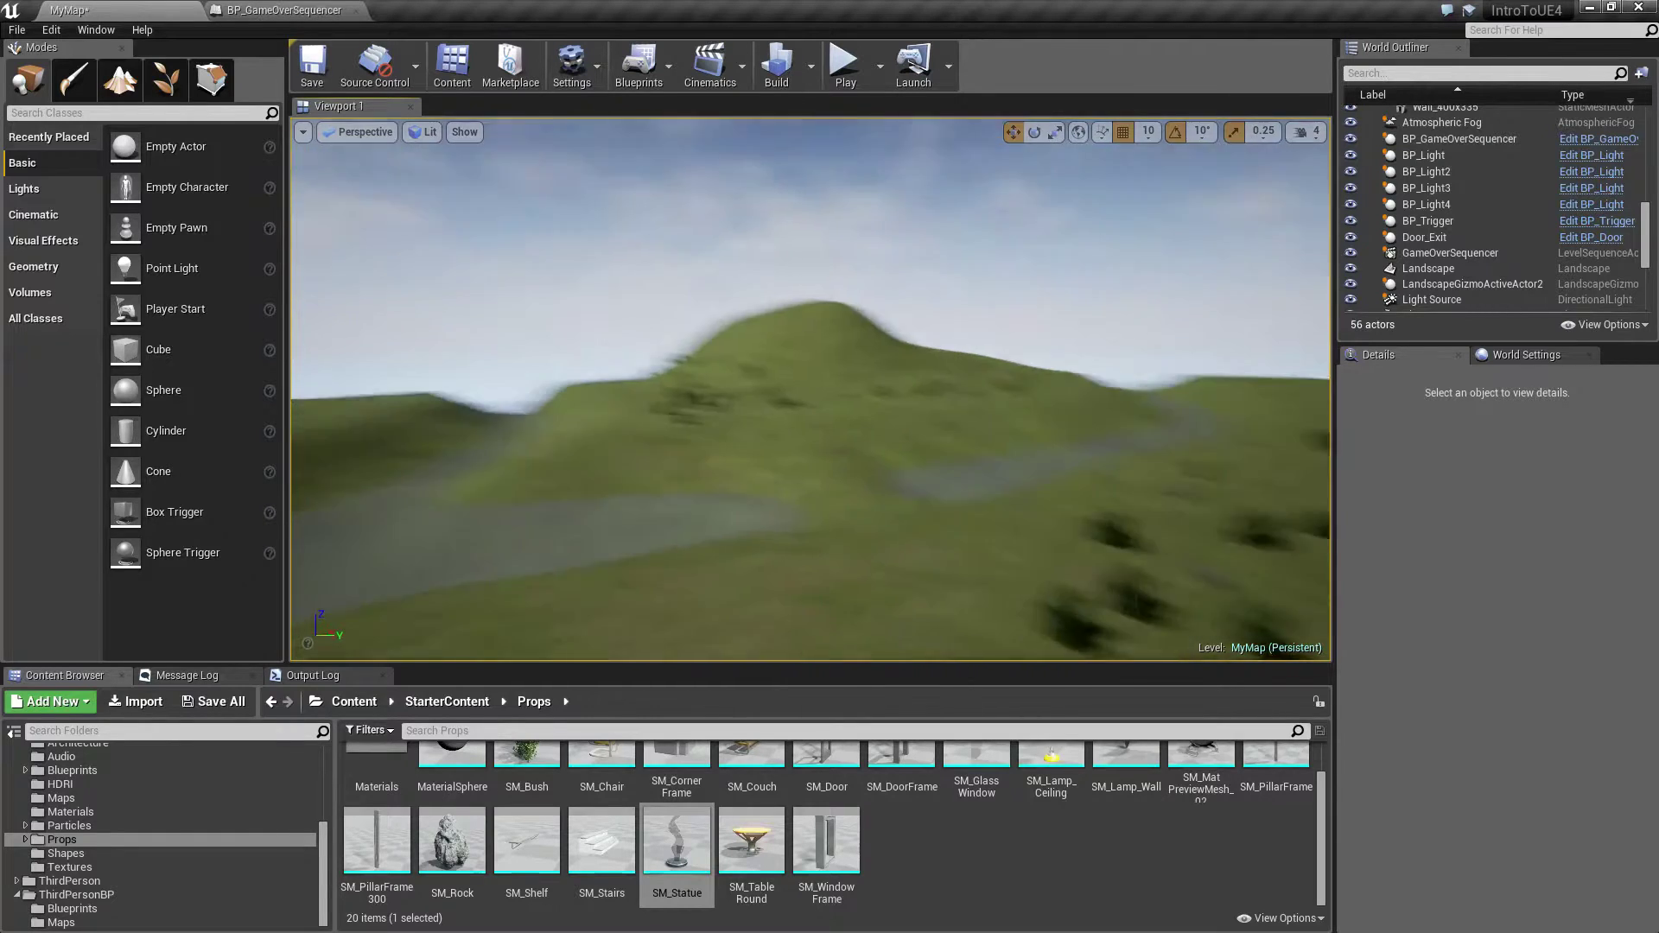
pyautogui.moveTo(811, 389); pyautogui.dragTo(604, 388, button='right')
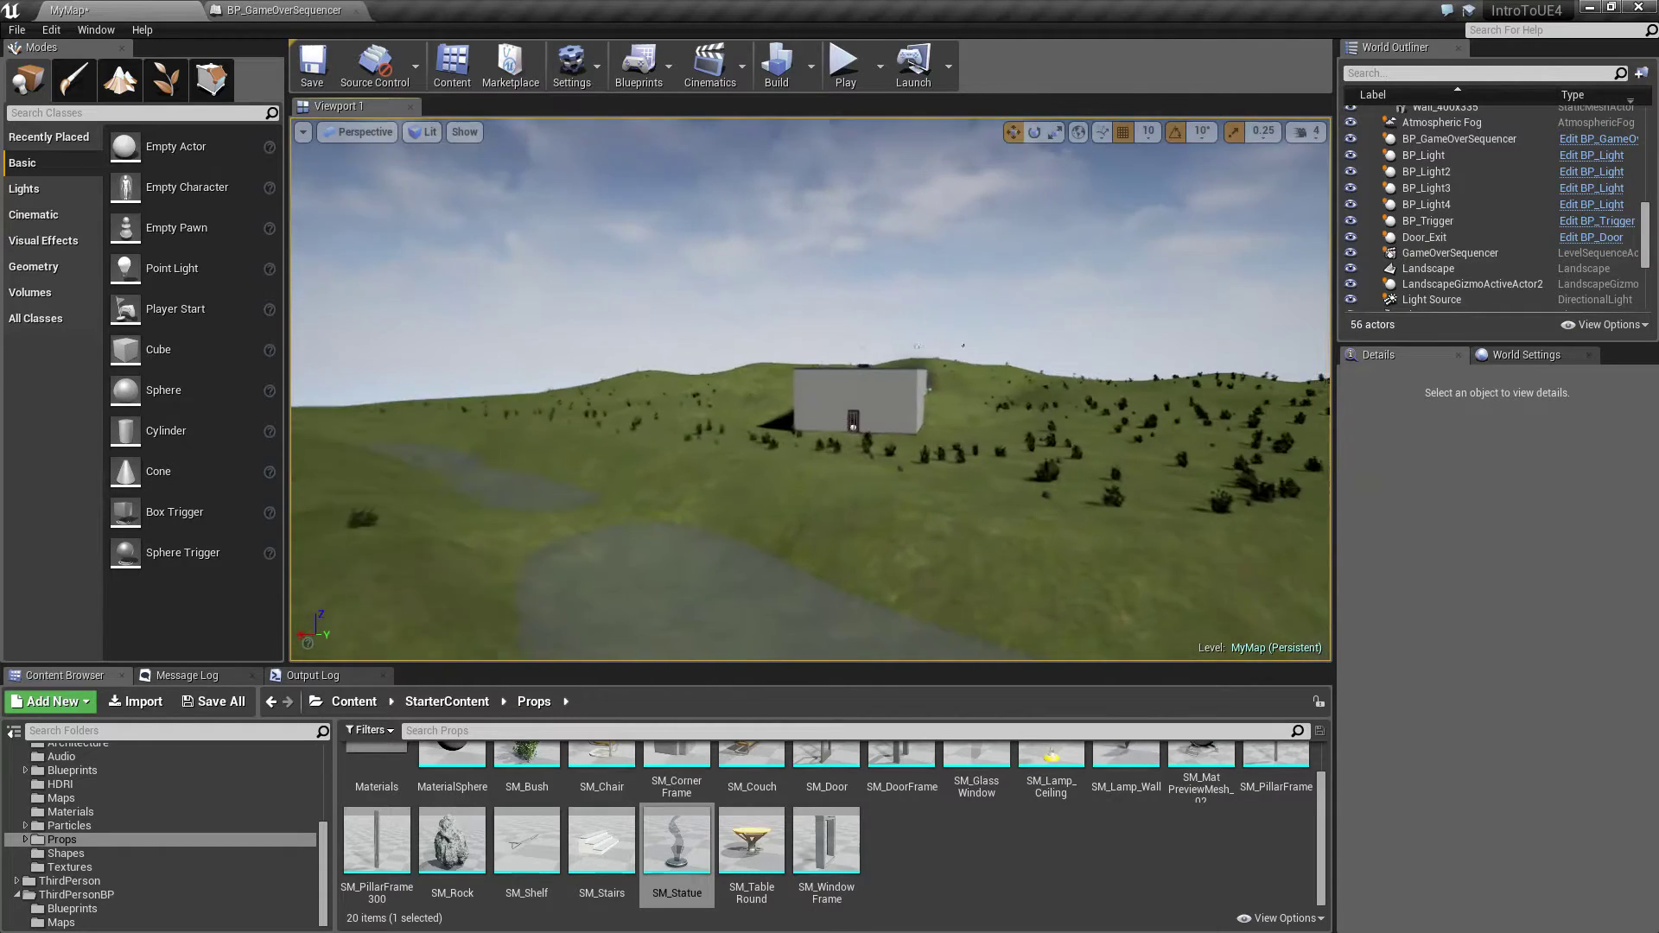
pyautogui.scroll(3, 943, 350)
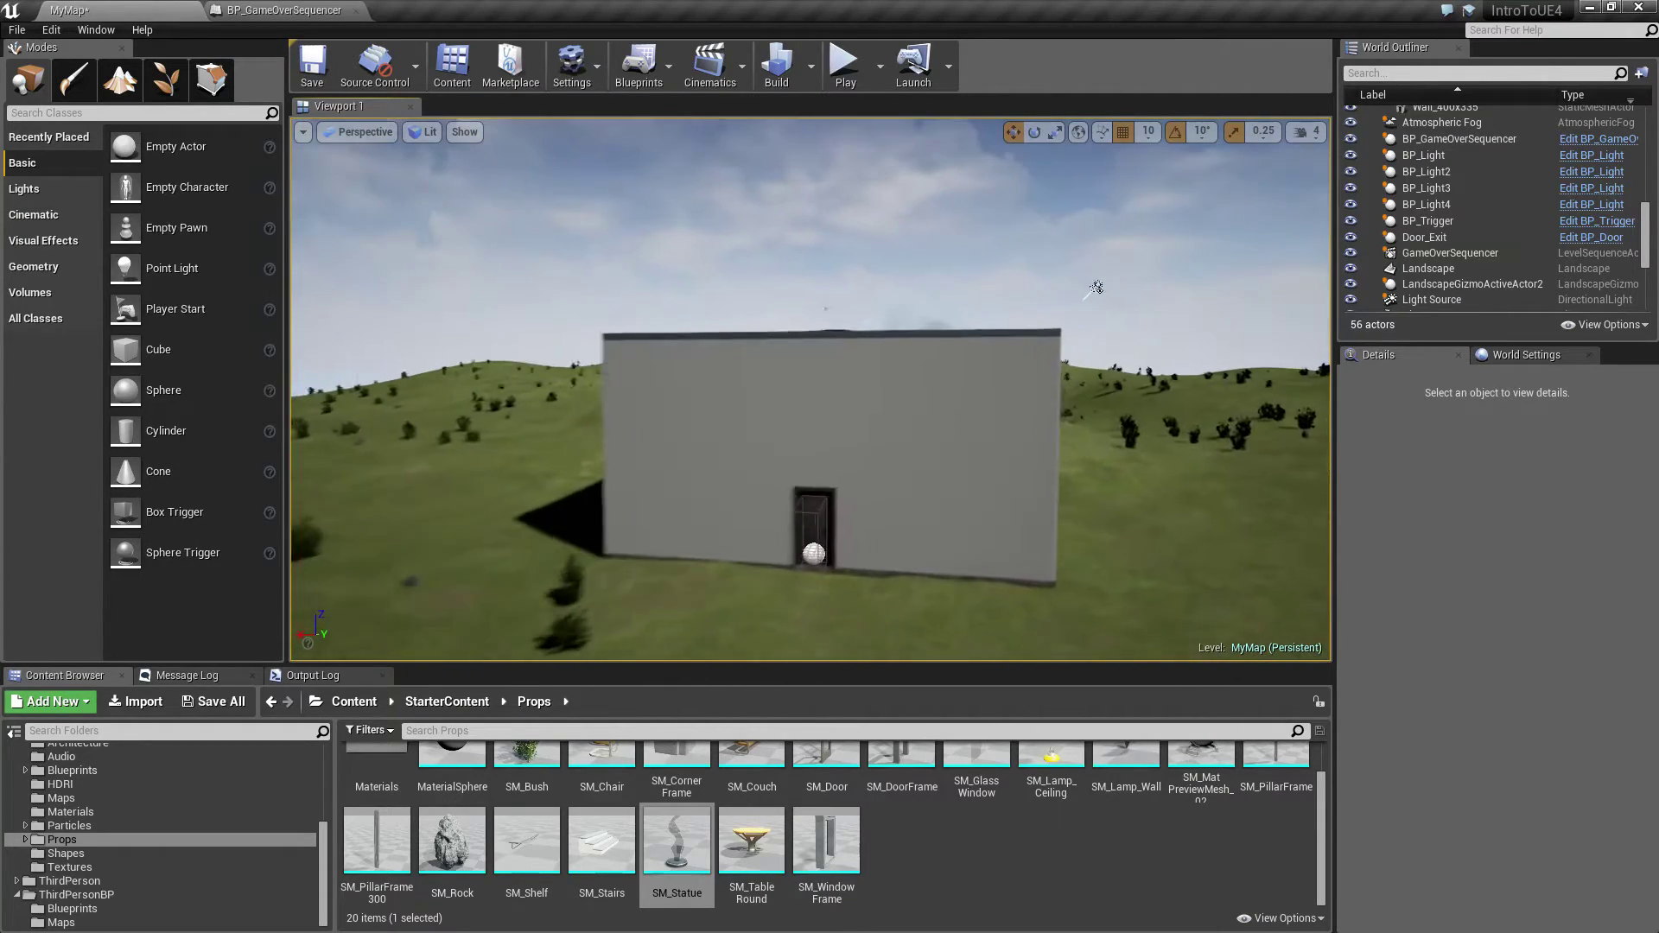
pyautogui.moveTo(943, 350)
pyautogui.mouseDown(button='right')
pyautogui.moveTo(804, 380)
pyautogui.moveTo(959, 345)
pyautogui.mouseUp(button='right')
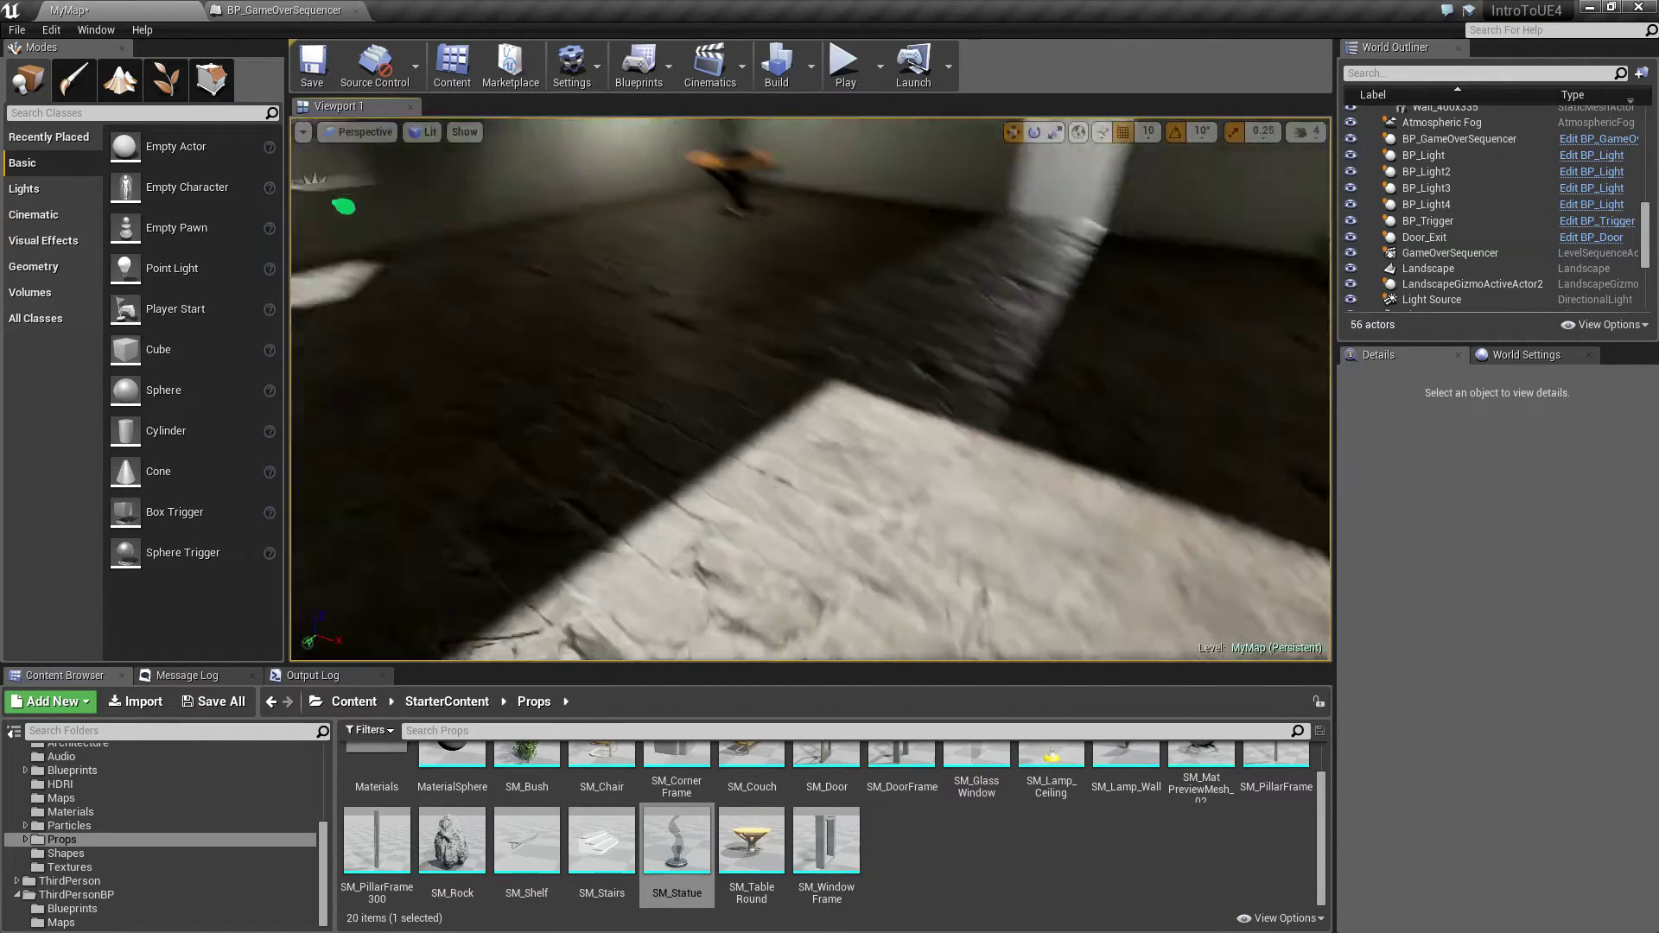
# Inspect the furnished first room with its statue table and couch, and the windowed outer wall of the building
pyautogui.moveTo(711, 146); pyautogui.dragTo(710, 146)
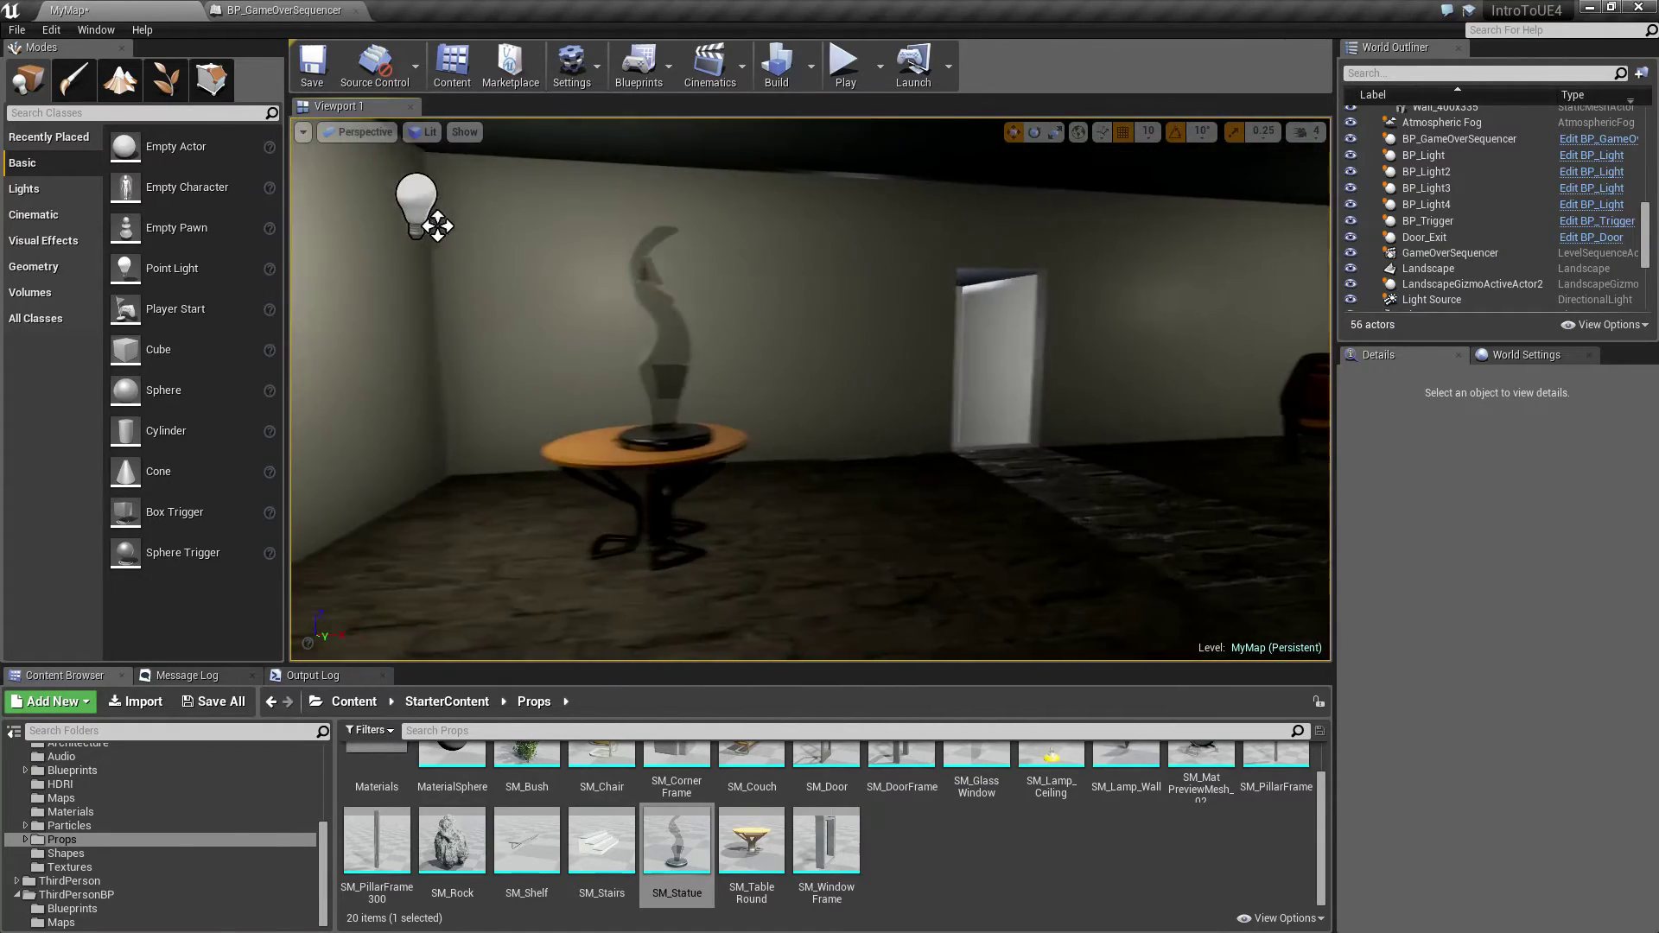
pyautogui.moveTo(811, 388); pyautogui.dragTo(1071, 371, button='right')
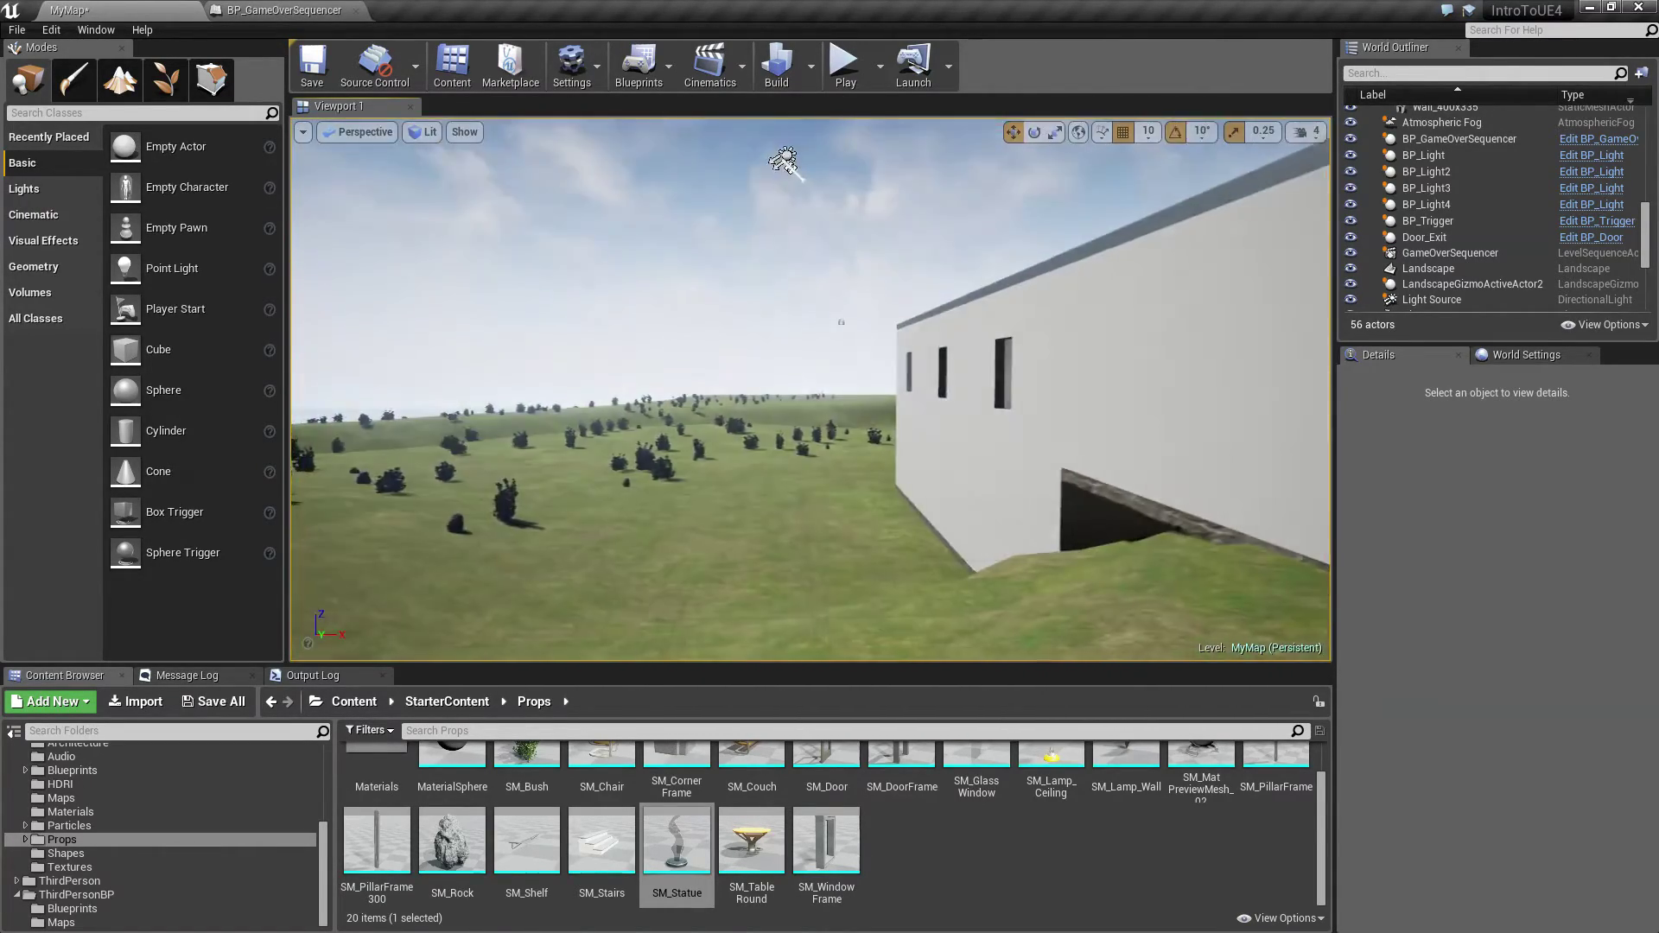
pyautogui.moveTo(812, 389); pyautogui.dragTo(765, 436, button='right')
pyautogui.press('w')
pyautogui.press('w')
pyautogui.press('a')
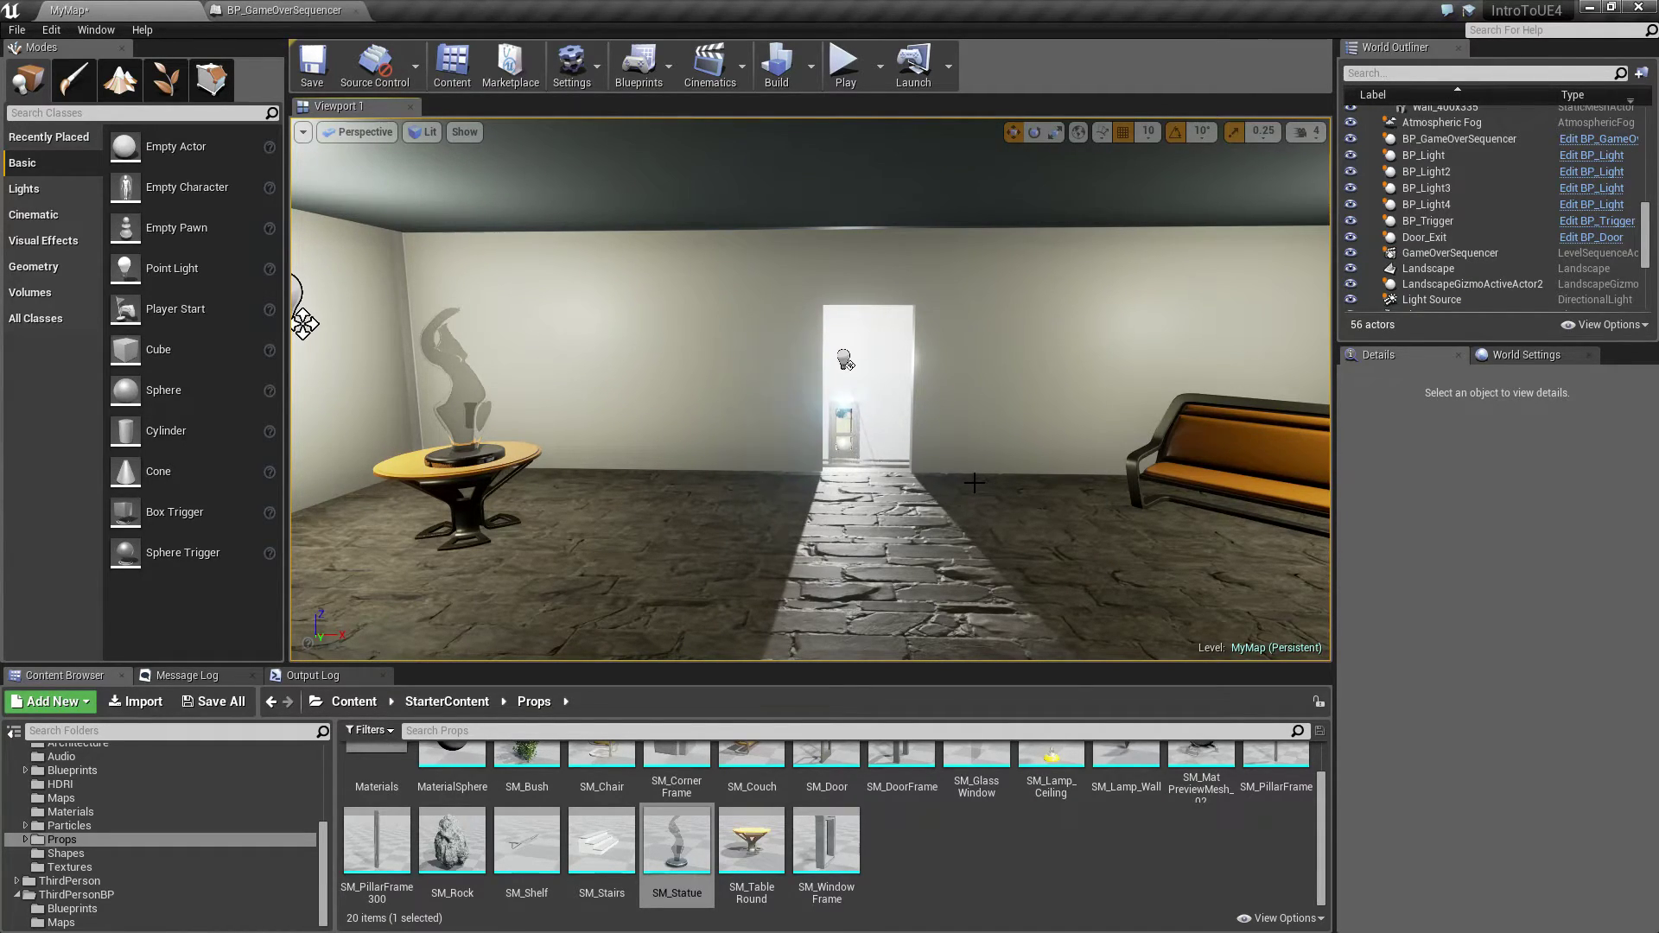
# Fly out of the first room and examine the whole building with its roof and exit door from above
pyautogui.moveTo(975, 482); pyautogui.dragTo(855, 408, button='right')
pyautogui.moveTo(1003, 398); pyautogui.dragTo(605, 229, button='right')
pyautogui.moveTo(965, 248); pyautogui.dragTo(945, 250, button='right')
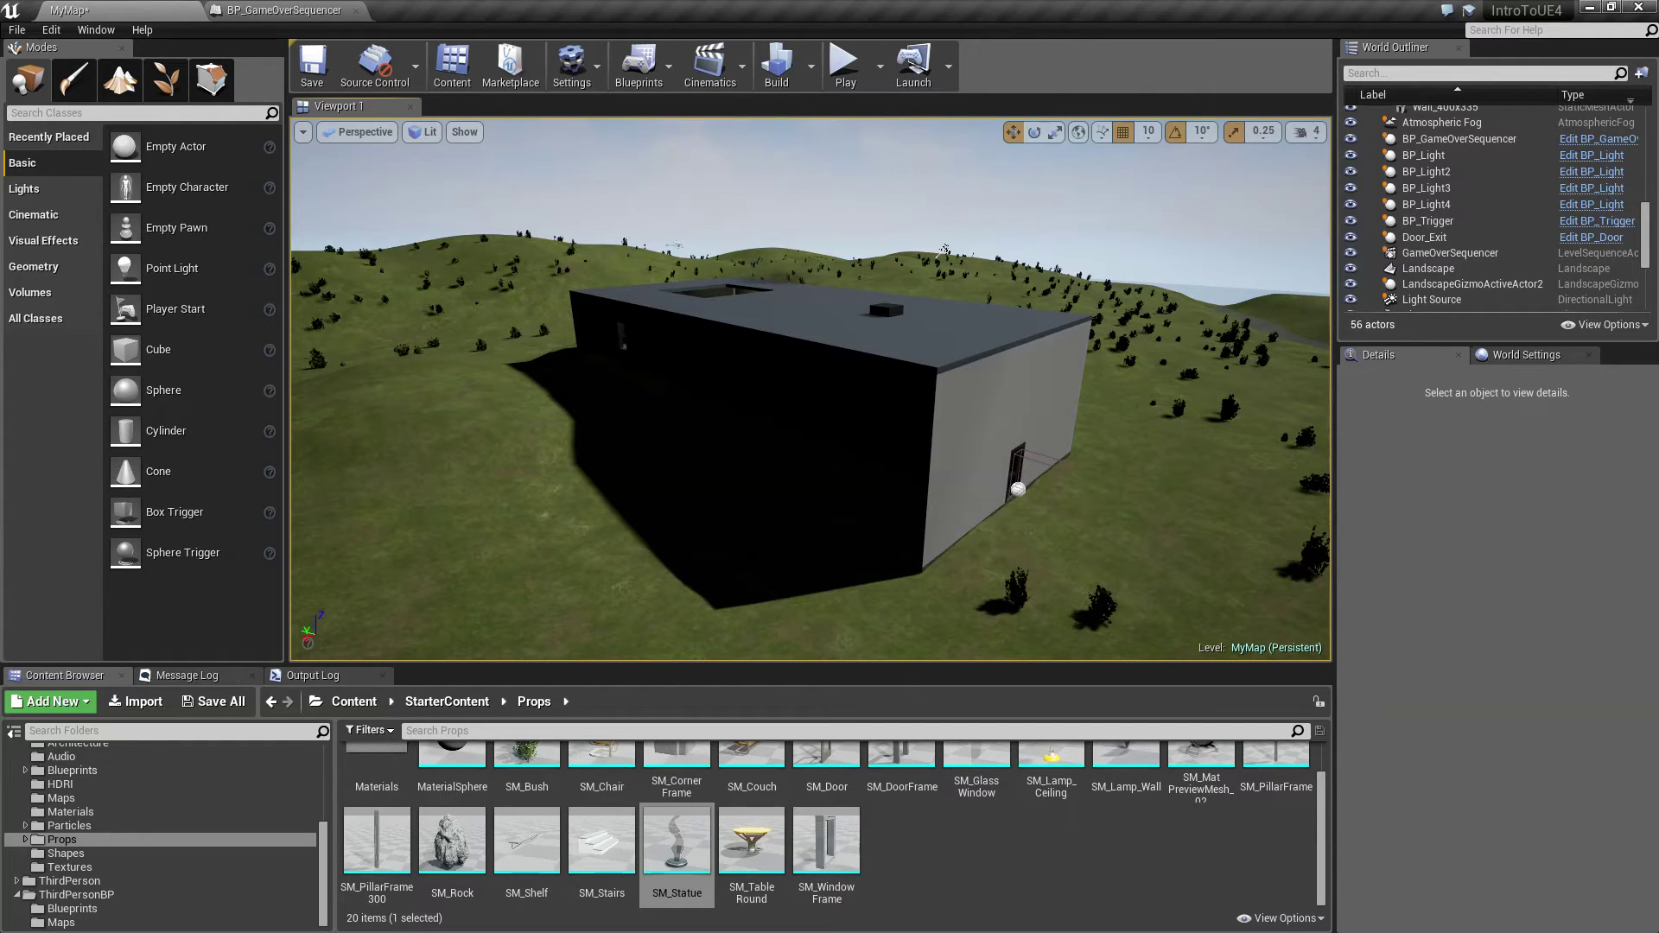
pyautogui.moveTo(531, 467)
pyautogui.mouseDown(button='right')
pyautogui.moveTo(551, 472)
pyautogui.moveTo(537, 455)
pyautogui.mouseUp(button='right')
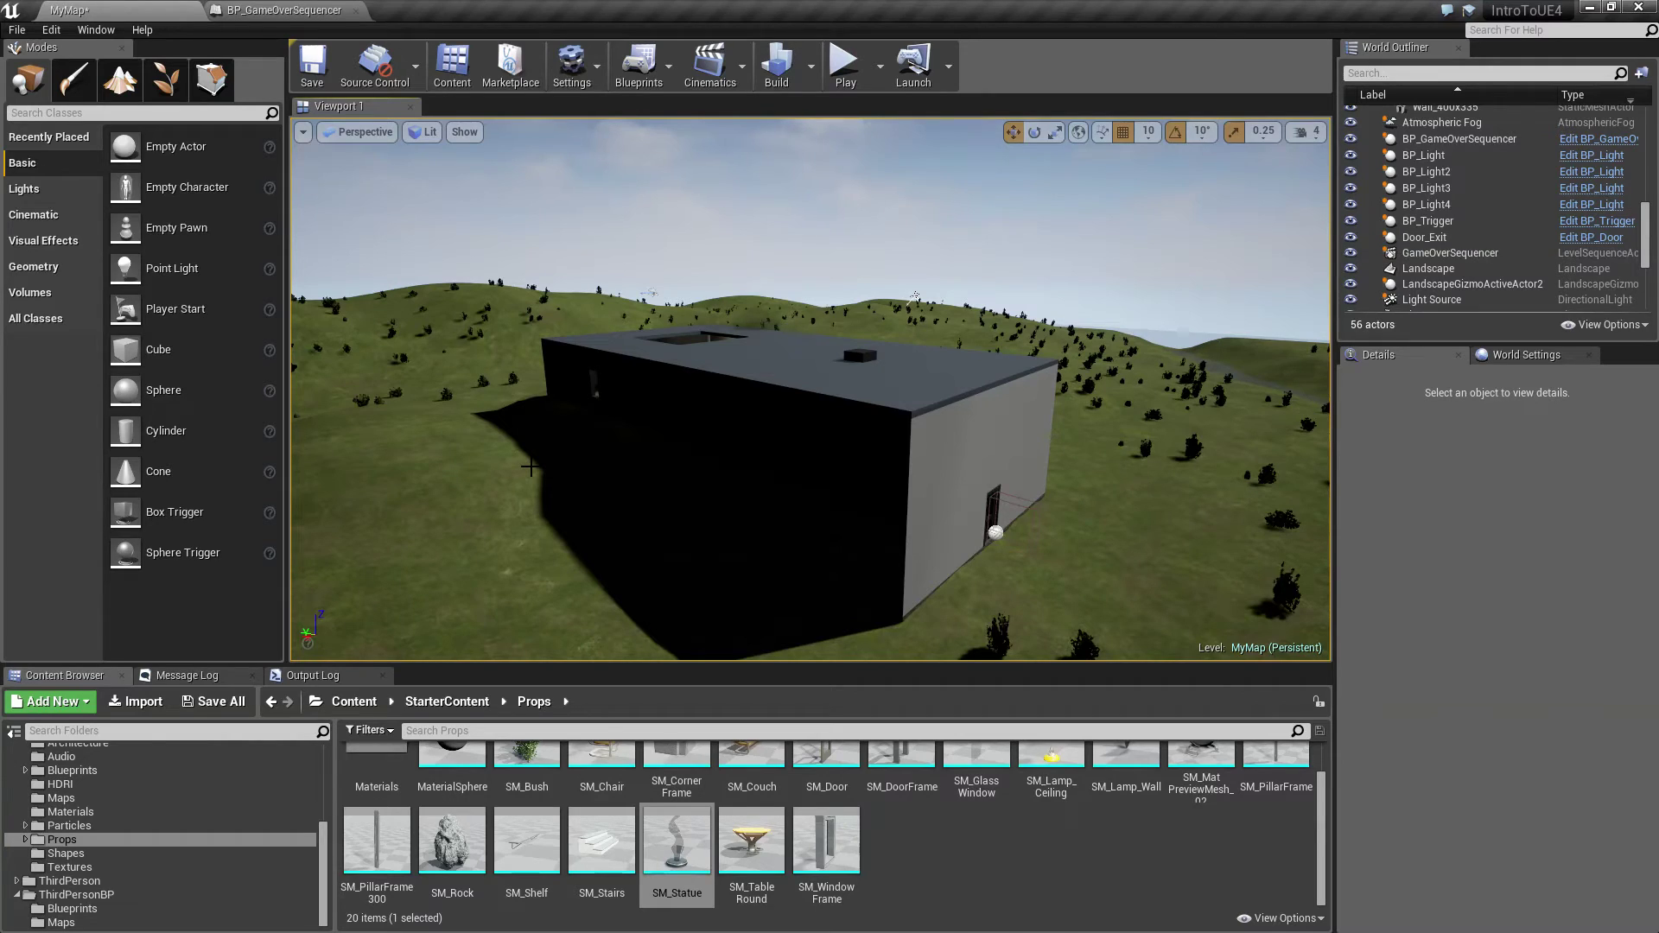